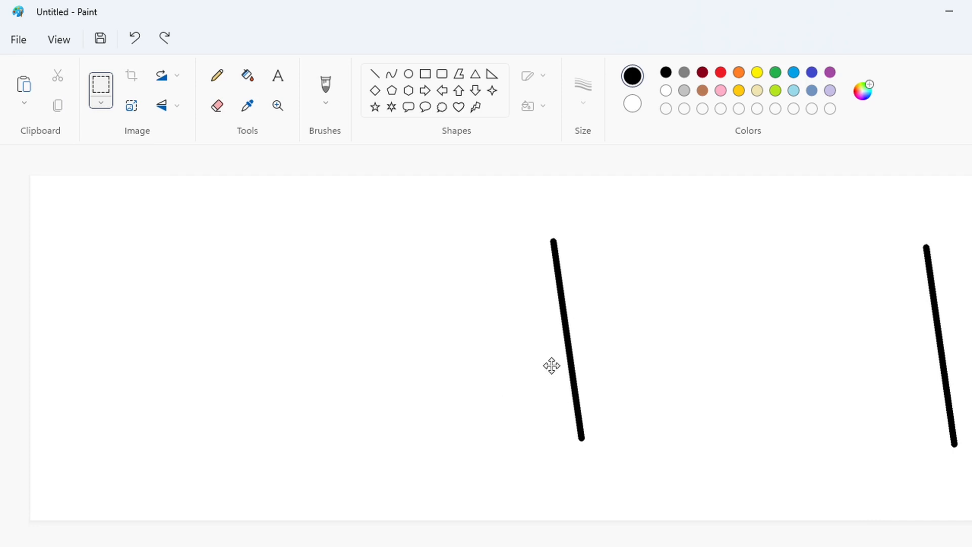
Draw two black curved bowls against the slanted line, one above the other, to form a letter B
{"action": "left_click", "coordinate": [749, 401]}
{"action": "scroll", "coordinate": [489, 519], "scroll_direction": "up", "scroll_amount": 1}
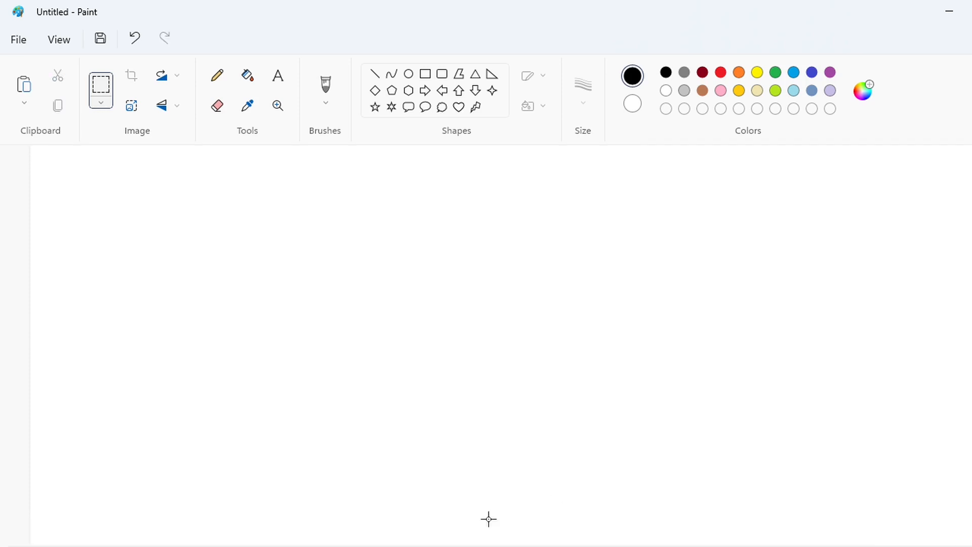
{"action": "scroll", "coordinate": [758, 490], "scroll_direction": "down", "scroll_amount": 1}
{"action": "left_click", "coordinate": [392, 74]}
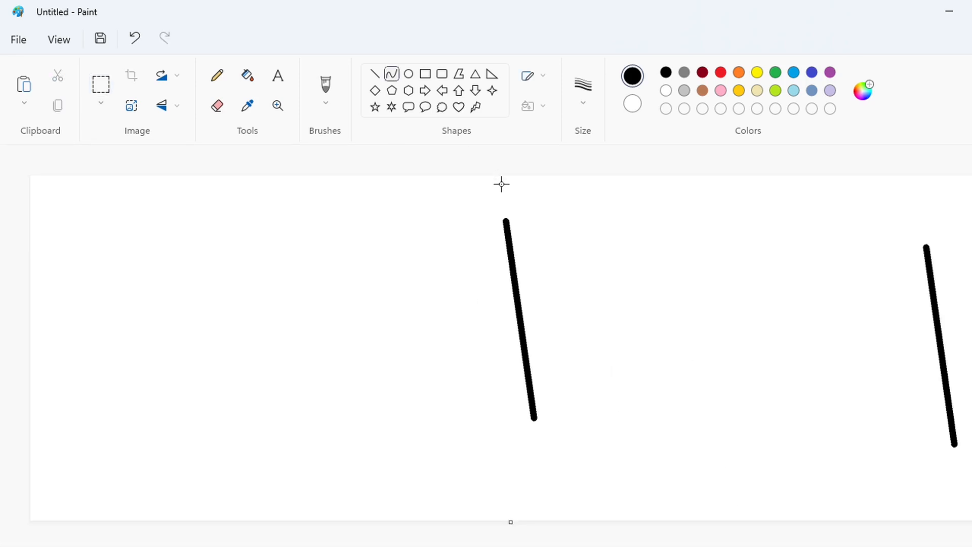
{"action": "left_click_drag", "start_coordinate": [523, 231], "coordinate": [595, 261]}
{"action": "left_click_drag", "start_coordinate": [568, 303], "coordinate": [533, 416]}
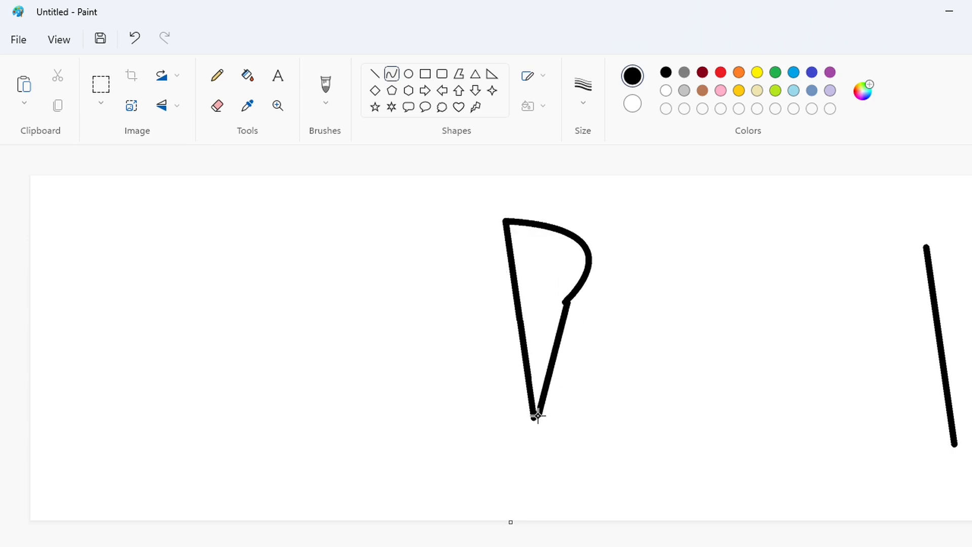
{"action": "mouse_move", "coordinate": [560, 332]}
{"action": "left_mouse_down"}
{"action": "mouse_move", "coordinate": [580, 380]}
{"action": "mouse_move", "coordinate": [610, 342]}
{"action": "left_mouse_up"}
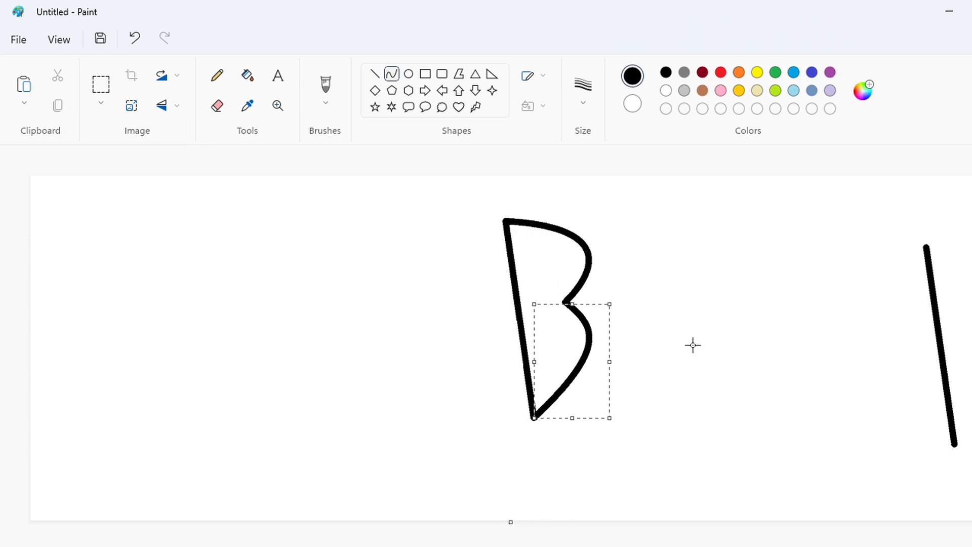
{"action": "left_click", "coordinate": [691, 372]}
Copy the spare slanted line at the right of the canvas and place the copy just right of the B
{"action": "left_click", "coordinate": [110, 84]}
{"action": "left_click_drag", "start_coordinate": [893, 209], "coordinate": [971, 471]}
{"action": "left_click", "coordinate": [803, 473]}
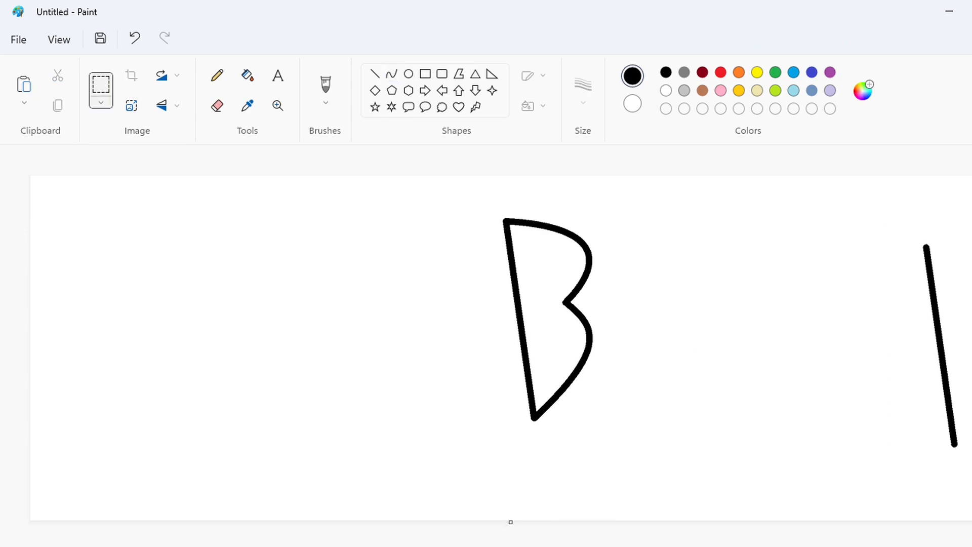
{"action": "scroll", "coordinate": [626, 297], "scroll_direction": "up", "scroll_amount": 1}
{"action": "key", "text": "ctrl+v"}
{"action": "left_click_drag", "start_coordinate": [92, 368], "coordinate": [742, 286]}
Shorten the copied line by erasing a gap near each end and filling both end pieces with white
{"action": "left_click", "coordinate": [217, 104]}
{"action": "left_click_drag", "start_coordinate": [744, 231], "coordinate": [770, 236]}
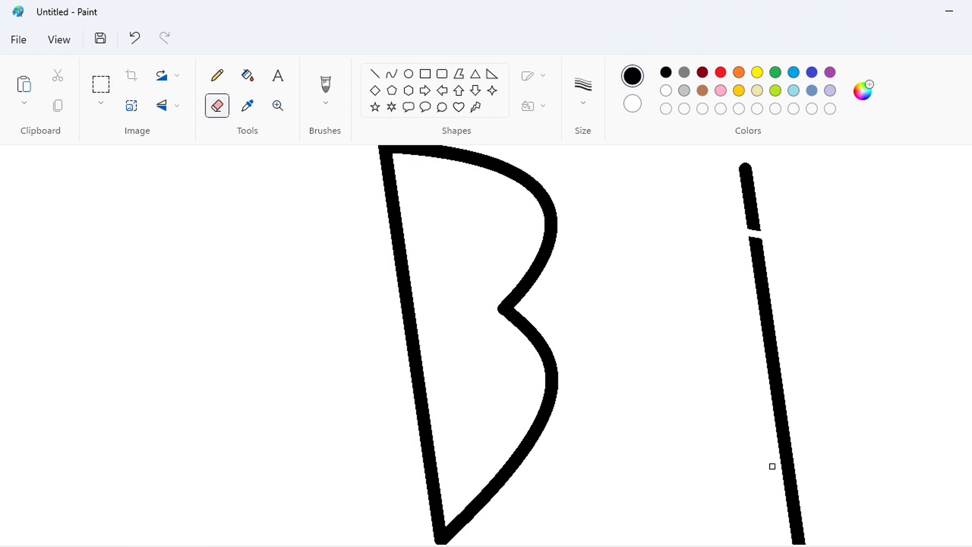
{"action": "left_click_drag", "start_coordinate": [779, 492], "coordinate": [804, 488]}
{"action": "left_click", "coordinate": [247, 76]}
{"action": "left_click", "coordinate": [665, 91]}
{"action": "left_click", "coordinate": [750, 205]}
{"action": "left_click", "coordinate": [795, 516]}
Copy the shortened slanted line and place the copy inside the B, parallel to its stem
{"action": "left_click", "coordinate": [102, 85]}
{"action": "left_click_drag", "start_coordinate": [854, 516], "coordinate": [872, 536]}
{"action": "key", "text": "ctrl+c"}
{"action": "key", "text": "ctrl+v"}
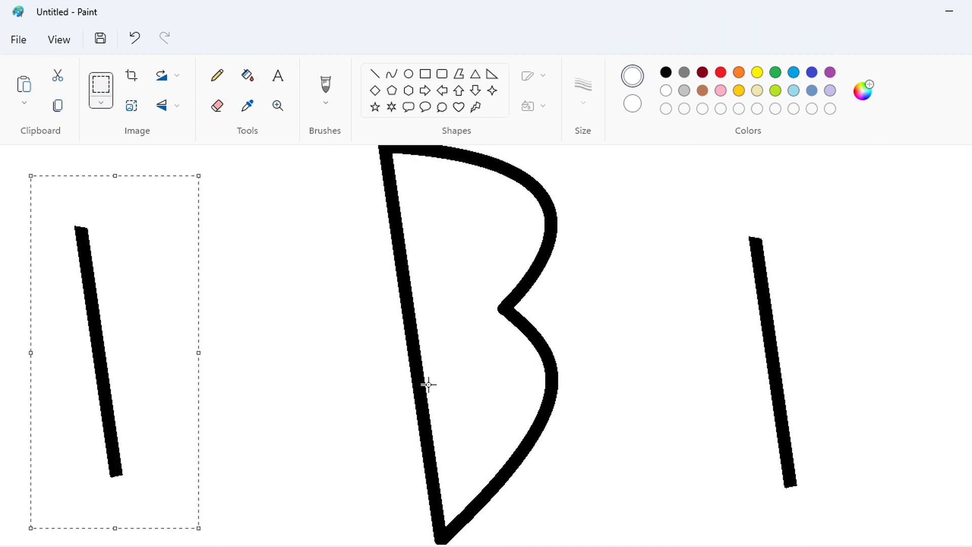
{"action": "left_click_drag", "start_coordinate": [124, 344], "coordinate": [487, 311]}
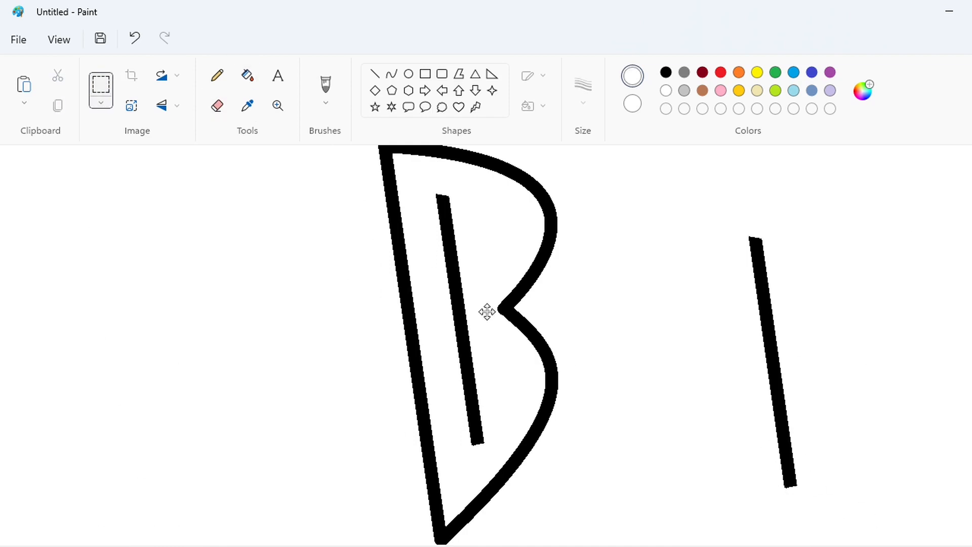
Split the line inside the B by erasing two gaps and filling the middle piece with white
{"action": "left_click", "coordinate": [391, 74]}
{"action": "left_click", "coordinate": [666, 71]}
{"action": "left_click", "coordinate": [245, 76]}
{"action": "left_click", "coordinate": [217, 105]}
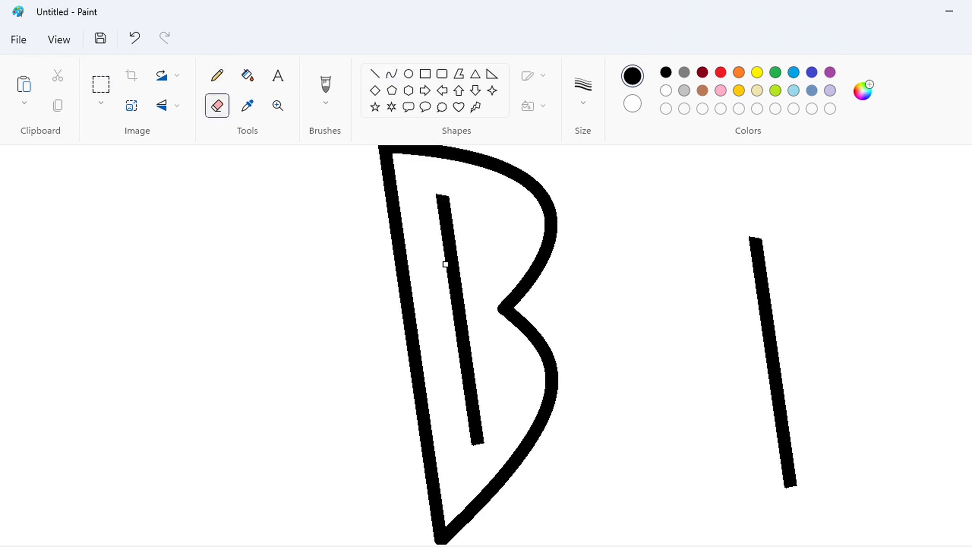
{"action": "left_click", "coordinate": [246, 76]}
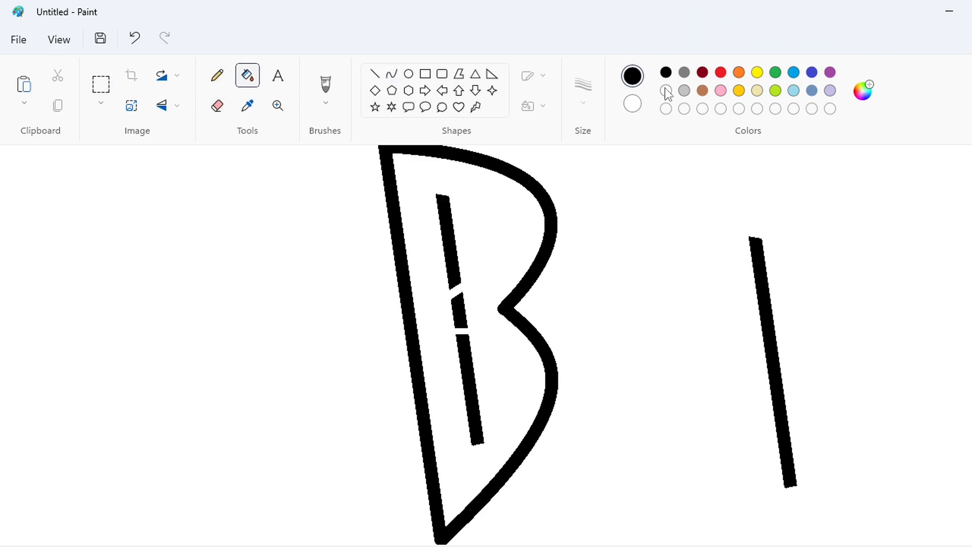
{"action": "left_click", "coordinate": [666, 91]}
{"action": "left_click", "coordinate": [462, 317]}
Draw black curves on the two short lines inside the B to form its upper and lower openings
{"action": "left_click", "coordinate": [393, 74]}
{"action": "left_click", "coordinate": [666, 73]}
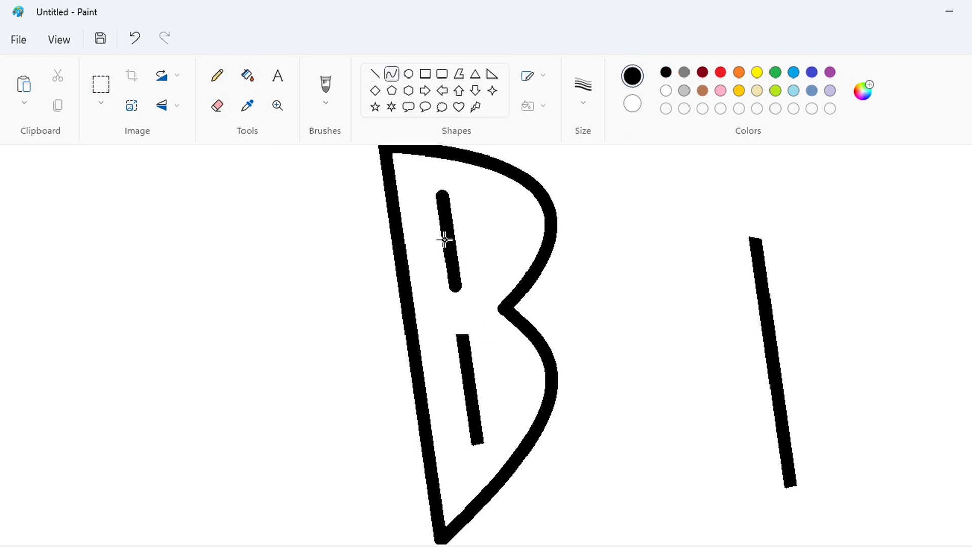
{"action": "left_click_drag", "start_coordinate": [445, 239], "coordinate": [526, 244]}
{"action": "left_click_drag", "start_coordinate": [462, 336], "coordinate": [478, 443]}
{"action": "mouse_move", "coordinate": [466, 357]}
{"action": "left_mouse_down"}
{"action": "mouse_move", "coordinate": [515, 364]}
{"action": "mouse_move", "coordinate": [531, 385]}
{"action": "mouse_move", "coordinate": [511, 328]}
{"action": "left_mouse_up"}
{"action": "left_click", "coordinate": [672, 409]}
Copy the long spare slanted line and place the copy left of the B
{"action": "scroll", "coordinate": [792, 390], "scroll_direction": "down", "scroll_amount": 1}
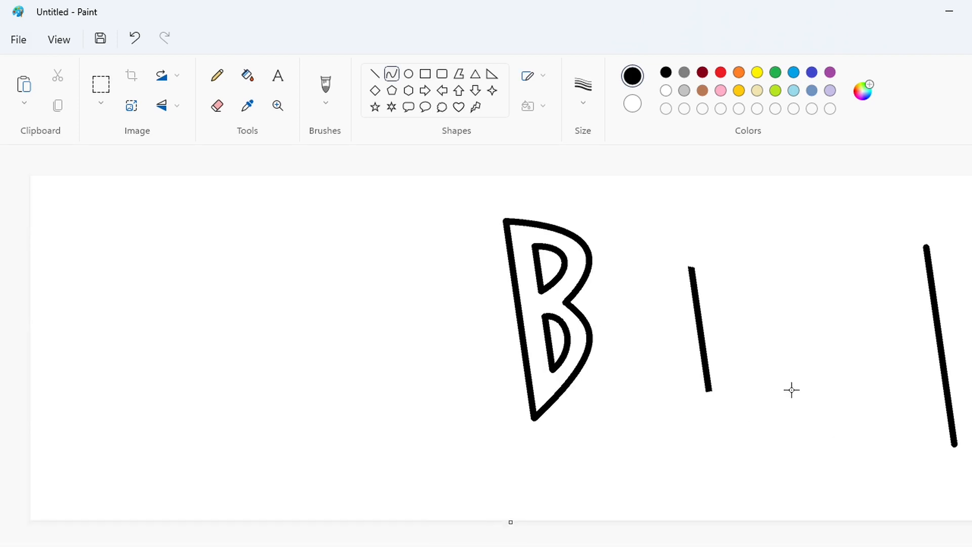
{"action": "left_click", "coordinate": [244, 77]}
{"action": "left_click", "coordinate": [101, 85]}
{"action": "left_click_drag", "start_coordinate": [869, 209], "coordinate": [971, 505]}
{"action": "key", "text": "ctrl+c"}
{"action": "key", "text": "ctrl+v"}
{"action": "left_click_drag", "start_coordinate": [124, 356], "coordinate": [519, 389]}
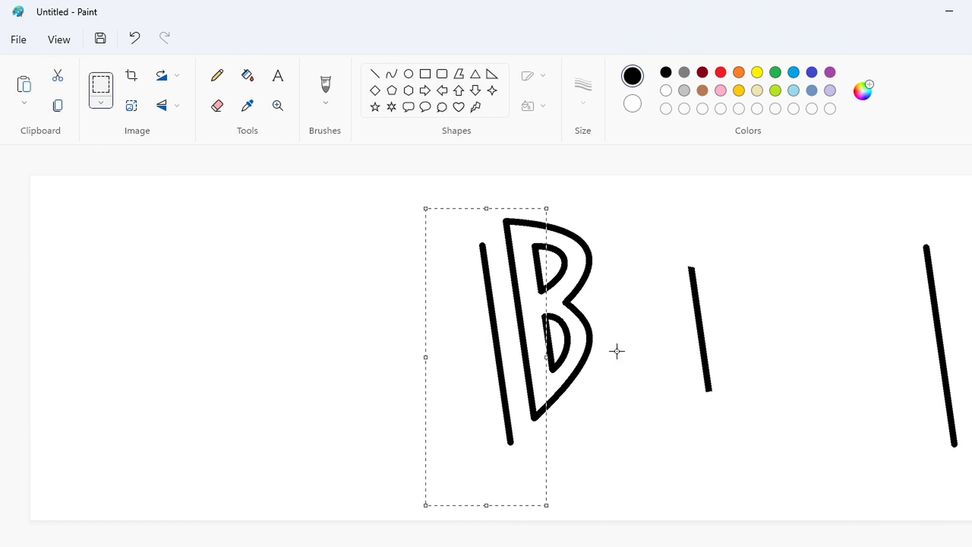
Nudge the pasted line right and down so it runs close beside the B's stem, ending below it
{"action": "key", "text": "Right"}
{"action": "key", "text": "Right"}
{"action": "key", "text": "Right"}
{"action": "key", "text": "Right"}
{"action": "key", "text": "Right"}
{"action": "key", "text": "Right"}
{"action": "key", "text": "Right"}
{"action": "key", "text": "Right"}
{"action": "key", "text": "Right"}
{"action": "key", "text": "Right"}
{"action": "key", "text": "Right"}
{"action": "key", "text": "Right"}
{"action": "key", "text": "Right"}
{"action": "key", "text": "Right"}
{"action": "key", "text": "Right"}
{"action": "key", "text": "Right"}
{"action": "key", "text": "Right"}
{"action": "key", "text": "Right"}
{"action": "key", "text": "Right"}
{"action": "key", "text": "Right"}
{"action": "key", "text": "Down"}
{"action": "key", "text": "Down"}
{"action": "key", "text": "Down"}
{"action": "key", "text": "Down"}
{"action": "key", "text": "Down"}
{"action": "key", "text": "Down"}
{"action": "key", "text": "Down"}
{"action": "key", "text": "Down"}
{"action": "key", "text": "Down"}
{"action": "key", "text": "Down"}
{"action": "key", "text": "Down"}
{"action": "key", "text": "Down"}
{"action": "key", "text": "Down"}
{"action": "key", "text": "Down"}
{"action": "key", "text": "Down"}
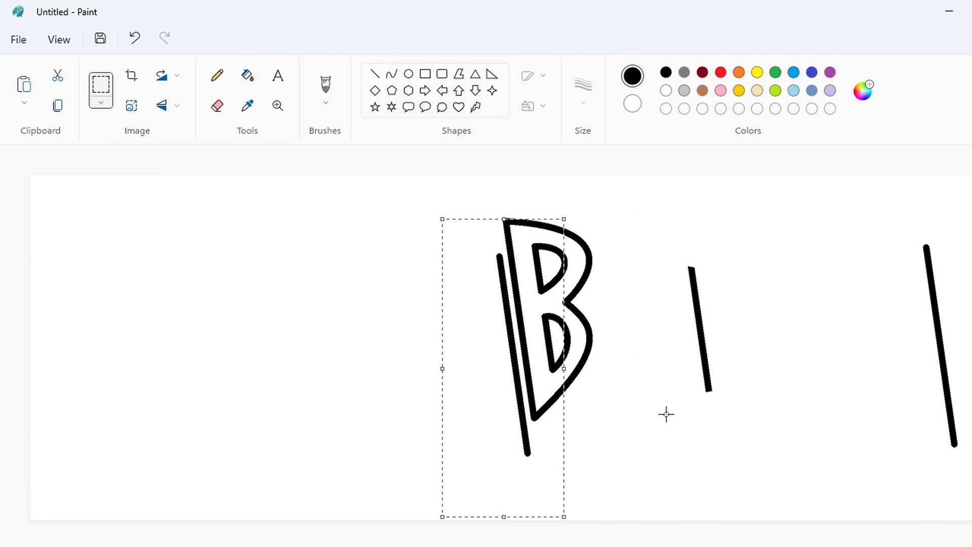
{"action": "left_click", "coordinate": [666, 415]}
Paste another copy of the long slanted line further left and higher than the previous one
{"action": "key", "text": "ctrl+v"}
{"action": "left_click_drag", "start_coordinate": [53, 291], "coordinate": [486, 278]}
{"action": "left_click", "coordinate": [687, 328]}
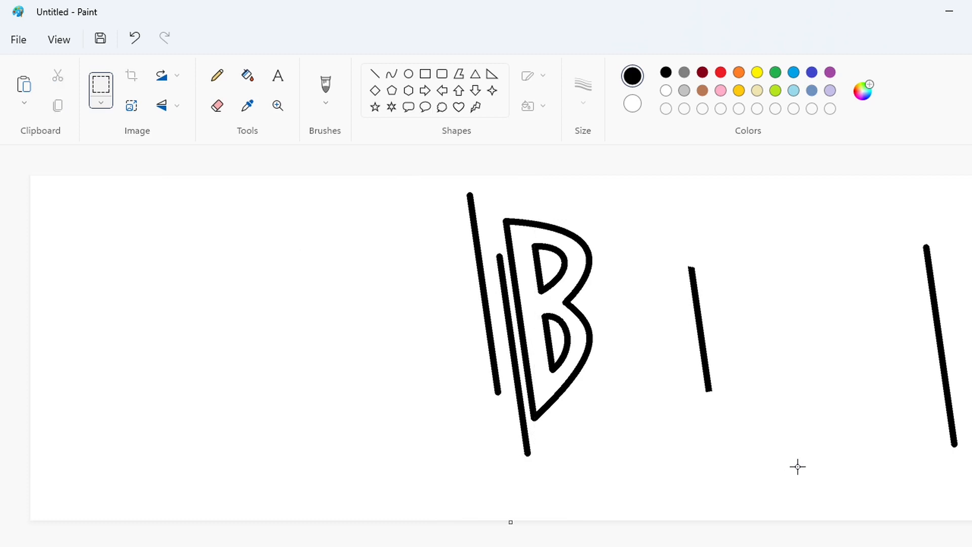
{"action": "left_click", "coordinate": [392, 73]}
{"action": "mouse_move", "coordinate": [527, 454]}
{"action": "left_mouse_down"}
{"action": "mouse_move", "coordinate": [419, 366]}
{"action": "mouse_move", "coordinate": [401, 241]}
{"action": "left_mouse_up"}
{"action": "left_click_drag", "start_coordinate": [486, 389], "coordinate": [425, 369]}
{"action": "key", "text": "ctrl+z"}
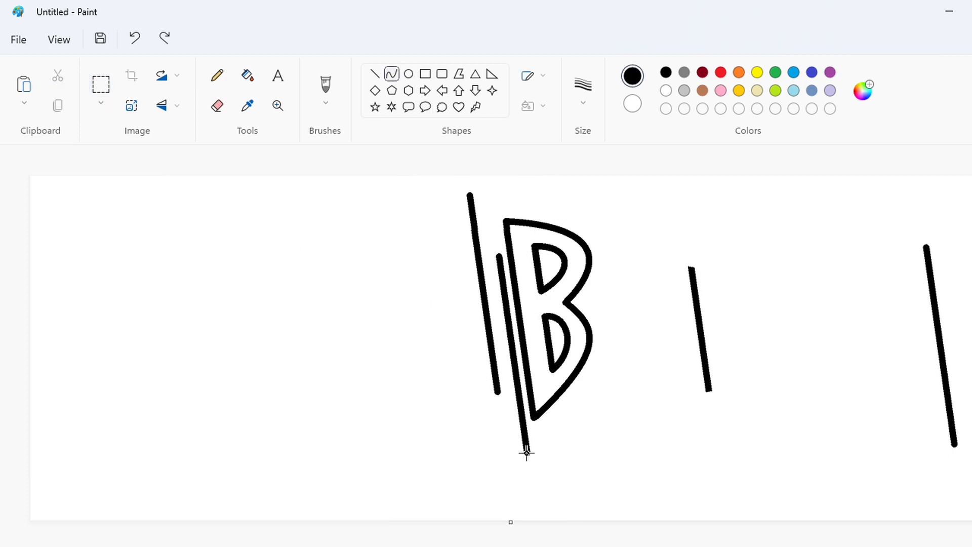
Draw a black curve from the lowest tip of the slanted line beside the B, bowing up to the left
{"action": "left_click_drag", "start_coordinate": [527, 454], "coordinate": [427, 235]}
{"action": "mouse_move", "coordinate": [479, 370]}
{"action": "left_mouse_down"}
{"action": "mouse_move", "coordinate": [424, 330]}
{"action": "mouse_move", "coordinate": [440, 341]}
{"action": "left_mouse_up"}
{"action": "left_click", "coordinate": [650, 465]}
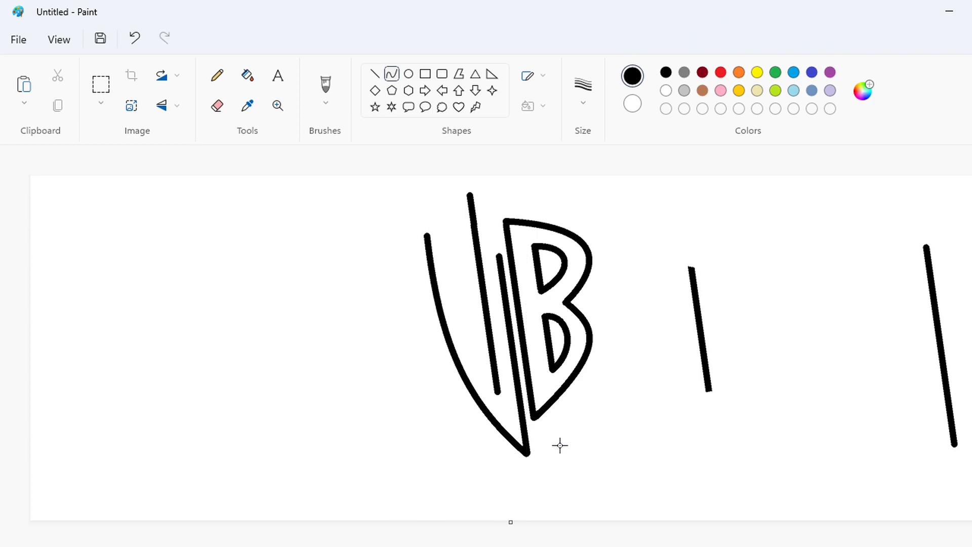
Draw the W's outer left curve and a short line joining its foot to the neighbouring curve
{"action": "left_click", "coordinate": [376, 75]}
{"action": "left_click", "coordinate": [391, 74]}
{"action": "mouse_move", "coordinate": [459, 405]}
{"action": "left_mouse_down"}
{"action": "mouse_move", "coordinate": [373, 289]}
{"action": "mouse_move", "coordinate": [368, 246]}
{"action": "left_mouse_up"}
{"action": "left_click_drag", "start_coordinate": [424, 348], "coordinate": [400, 361]}
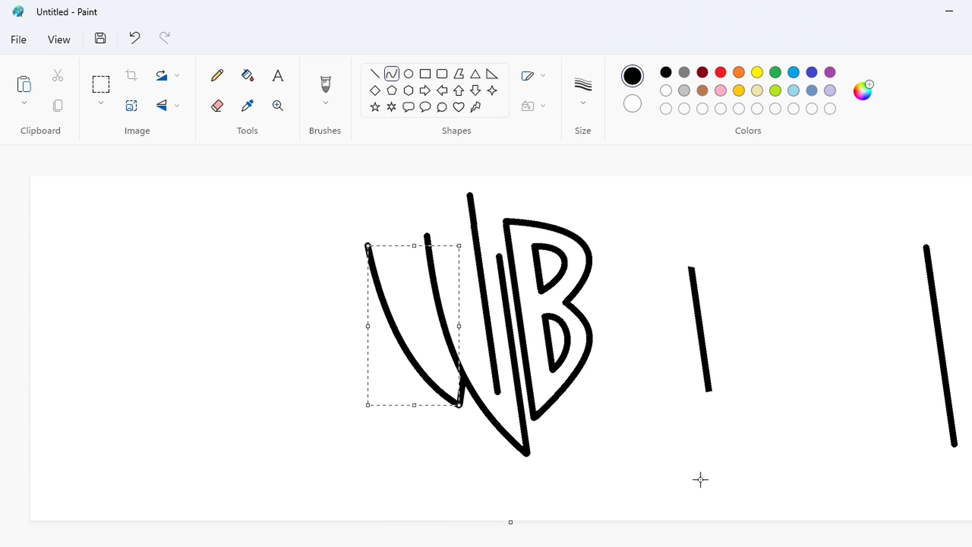
{"action": "left_click", "coordinate": [700, 480]}
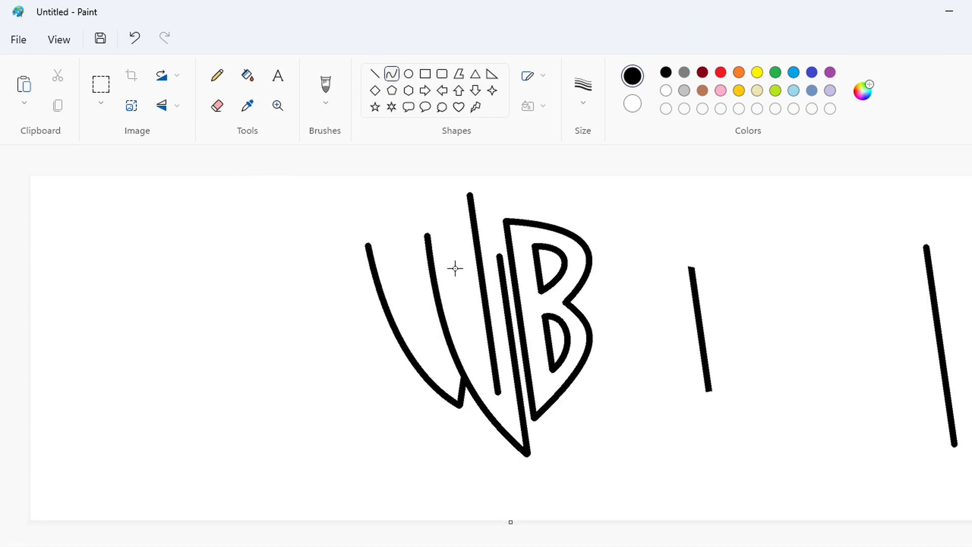
Draw an arched curve from the top of the line beside the B down to the W's outer left curve
{"action": "mouse_move", "coordinate": [498, 255]}
{"action": "left_mouse_down"}
{"action": "mouse_move", "coordinate": [392, 323]}
{"action": "mouse_move", "coordinate": [462, 269]}
{"action": "mouse_move", "coordinate": [418, 280]}
{"action": "left_mouse_up"}
{"action": "left_click", "coordinate": [419, 279]}
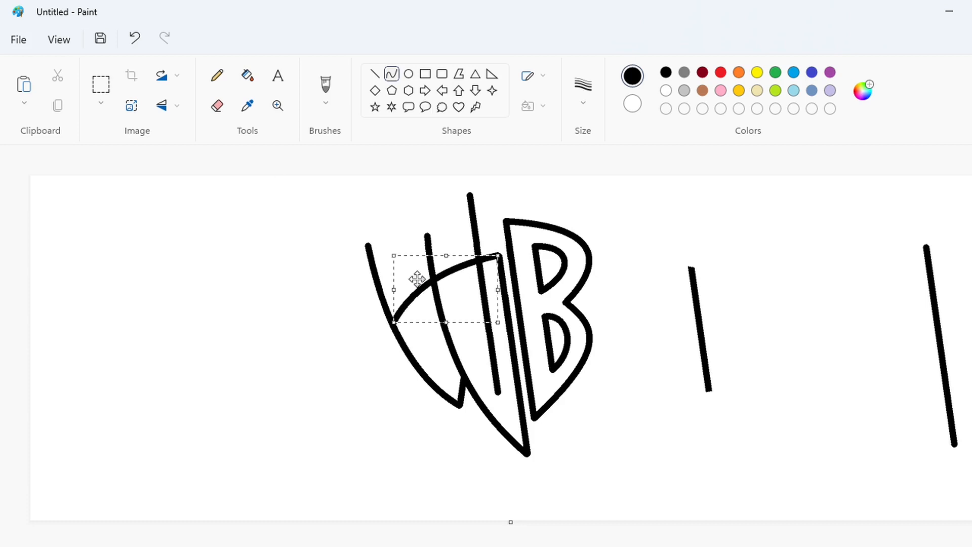
{"action": "left_click", "coordinate": [709, 450]}
Cut the three W strokes just above the arched curve with short white lines
{"action": "left_click", "coordinate": [666, 90]}
{"action": "left_click", "coordinate": [376, 74]}
{"action": "key", "text": "ctrl+Page_Up"}
{"action": "scroll", "coordinate": [605, 533], "scroll_direction": "down", "scroll_amount": 4}
{"action": "left_click_drag", "start_coordinate": [506, 546], "coordinate": [653, 535]}
{"action": "scroll", "coordinate": [534, 376], "scroll_direction": "up", "scroll_amount": 2}
{"action": "left_click_drag", "start_coordinate": [475, 335], "coordinate": [440, 401]}
{"action": "key", "text": "Right"}
{"action": "key", "text": "Right"}
{"action": "left_click_drag", "start_coordinate": [539, 276], "coordinate": [568, 259]}
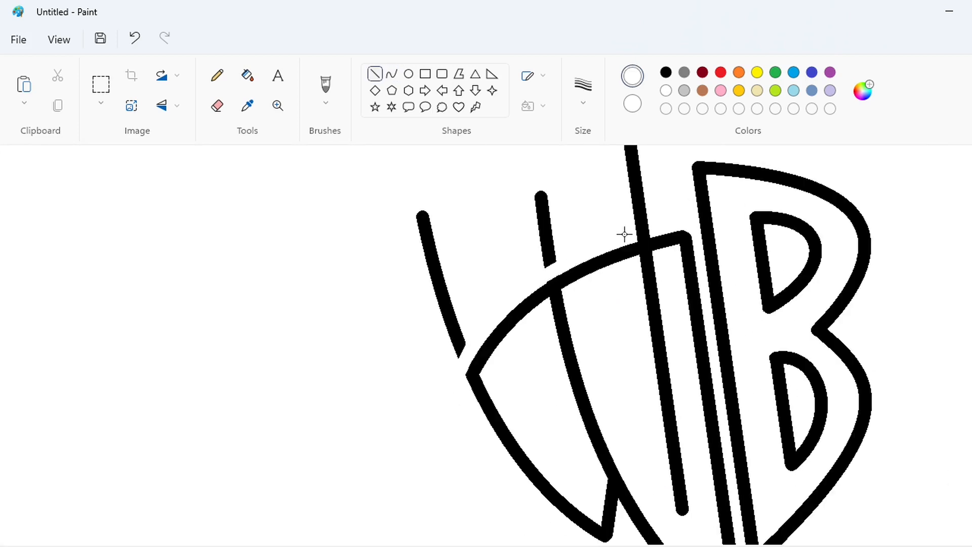
{"action": "left_click_drag", "start_coordinate": [625, 234], "coordinate": [663, 228]}
Fill the three cut-off stroke ends above the arch with white
{"action": "left_click", "coordinate": [249, 78]}
{"action": "left_click", "coordinate": [546, 238]}
{"action": "left_click", "coordinate": [640, 210]}
{"action": "left_click", "coordinate": [448, 307]}
{"action": "scroll", "coordinate": [536, 415], "scroll_direction": "down", "scroll_amount": 2}
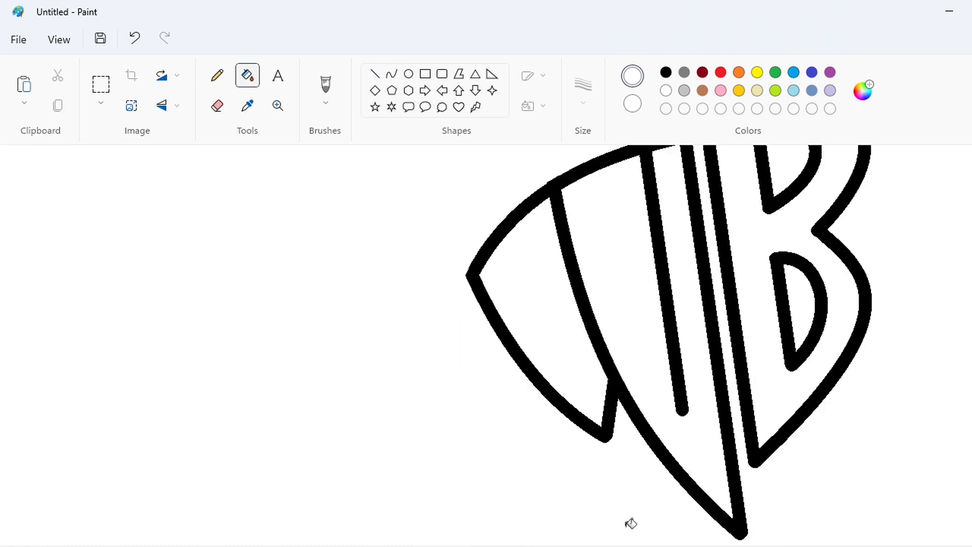
Draw a black curve from the foot of the W's inner straight line up past the arch
{"action": "left_click_drag", "start_coordinate": [633, 545], "coordinate": [694, 542]}
{"action": "left_click", "coordinate": [393, 75]}
{"action": "left_click", "coordinate": [665, 73]}
{"action": "left_click_drag", "start_coordinate": [527, 411], "coordinate": [426, 135]}
{"action": "mouse_move", "coordinate": [491, 337]}
{"action": "left_mouse_down"}
{"action": "mouse_move", "coordinate": [458, 309]}
{"action": "mouse_move", "coordinate": [428, 373]}
{"action": "mouse_move", "coordinate": [344, 202]}
{"action": "left_mouse_up"}
{"action": "left_click", "coordinate": [332, 306]}
Add a short black line and a curve inside the W's left part, parallel to its outer curve
{"action": "left_click", "coordinate": [375, 74]}
{"action": "left_click", "coordinate": [489, 388]}
{"action": "left_click", "coordinate": [392, 74]}
{"action": "left_click_drag", "start_coordinate": [395, 337], "coordinate": [377, 319]}
{"action": "left_click", "coordinate": [283, 331]}
Cut the arch with white lines on both sides of the W's right-hand gap
{"action": "left_click", "coordinate": [375, 74]}
{"action": "left_click", "coordinate": [666, 91]}
{"action": "scroll", "coordinate": [485, 271], "scroll_direction": "up", "scroll_amount": 2}
{"action": "left_click_drag", "start_coordinate": [480, 274], "coordinate": [472, 202]}
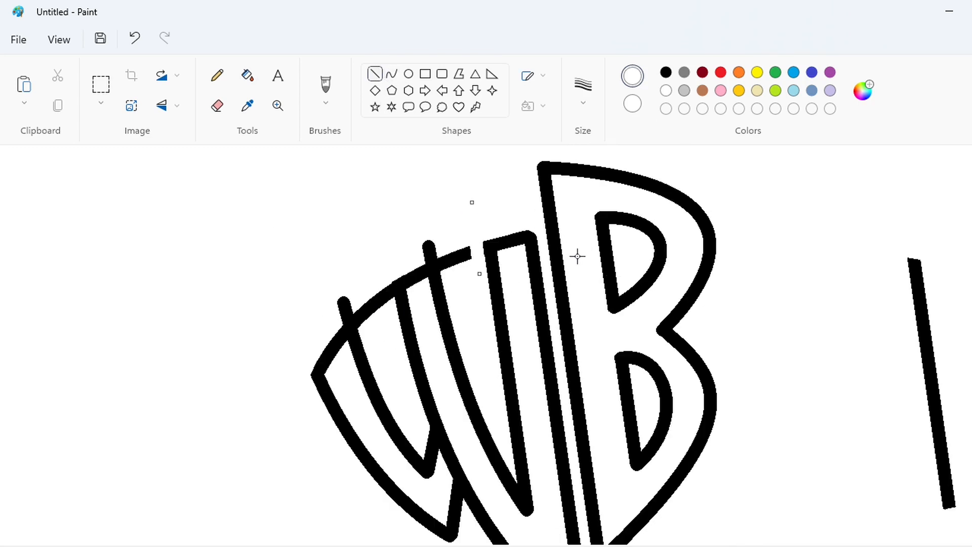
{"action": "left_click", "coordinate": [577, 256]}
{"action": "left_click_drag", "start_coordinate": [452, 292], "coordinate": [441, 232]}
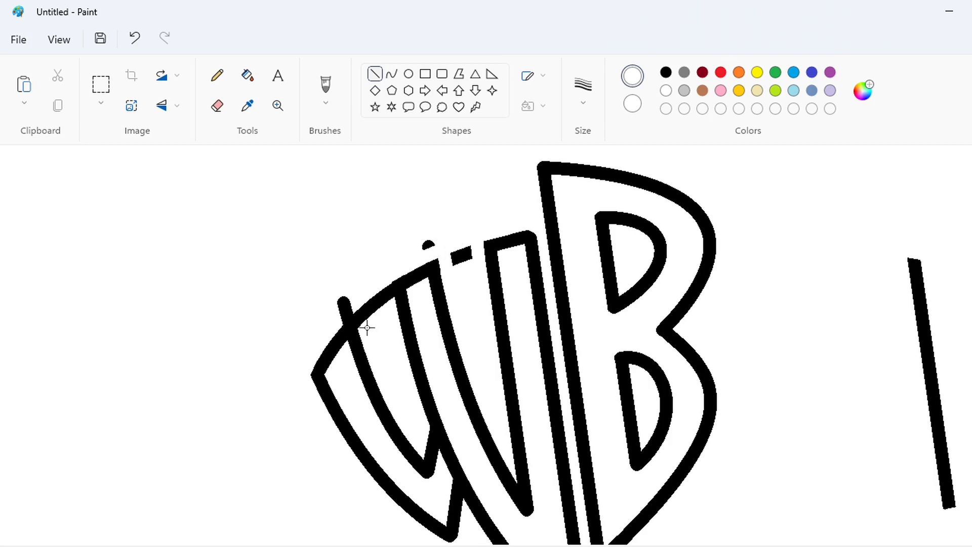
Cut the arch around the W's left-hand gap with white lines and clear the overlapping stroke at the W's junction
{"action": "left_click_drag", "start_coordinate": [385, 313], "coordinate": [376, 247]}
{"action": "left_click_drag", "start_coordinate": [366, 335], "coordinate": [351, 284]}
{"action": "left_click", "coordinate": [397, 289]}
{"action": "left_click_drag", "start_coordinate": [326, 332], "coordinate": [360, 295]}
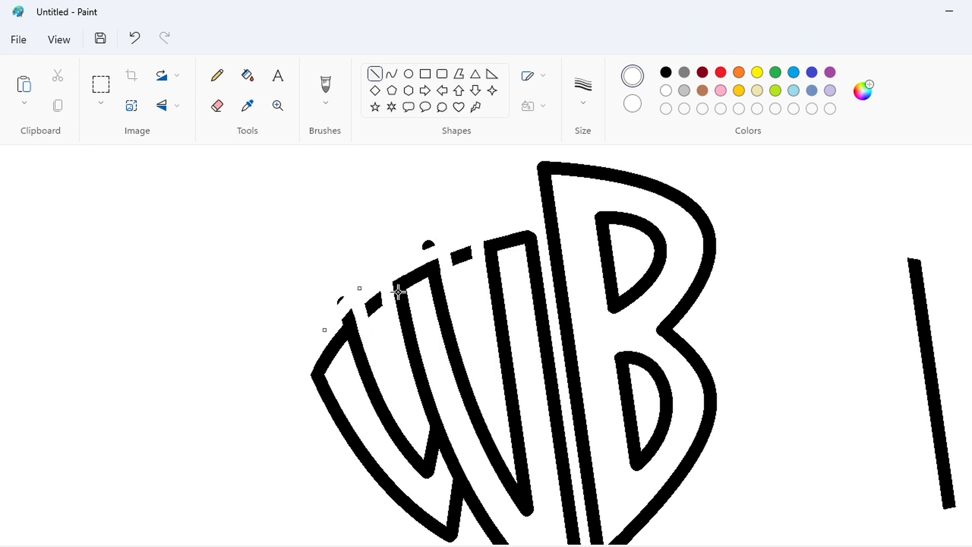
{"action": "left_click", "coordinate": [421, 353]}
{"action": "scroll", "coordinate": [443, 385], "scroll_direction": "down", "scroll_amount": 2}
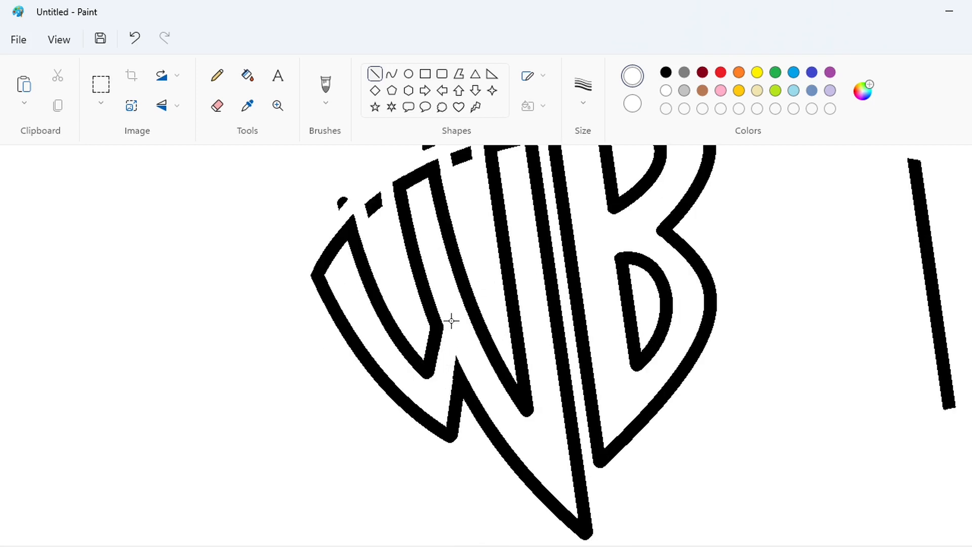
Fill the leftover fragments above the W and the short spare line right of the B with white
{"action": "scroll", "coordinate": [451, 321], "scroll_direction": "up", "scroll_amount": 2}
{"action": "left_click", "coordinate": [247, 75]}
{"action": "left_click", "coordinate": [374, 305]}
{"action": "left_click", "coordinate": [342, 302]}
{"action": "scroll", "coordinate": [856, 416], "scroll_direction": "down", "scroll_amount": 1}
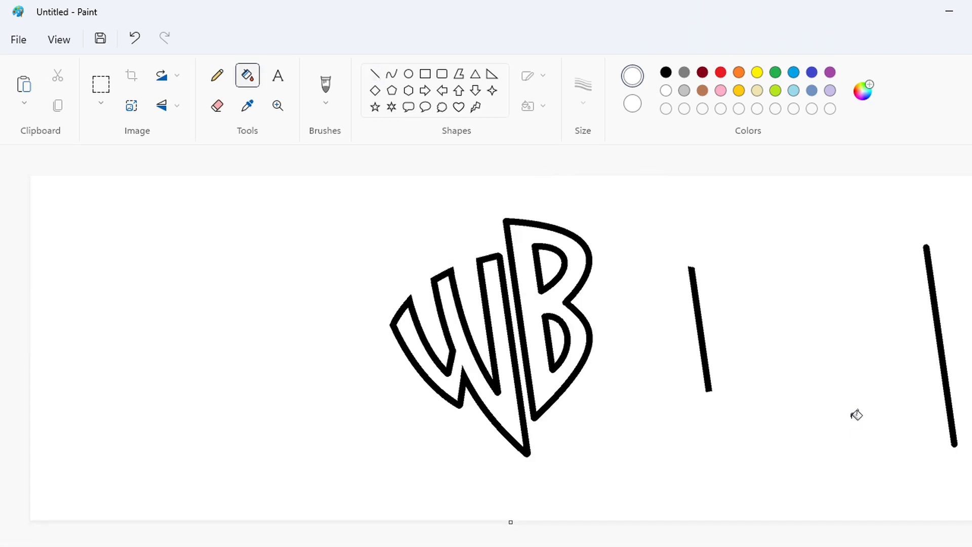
{"action": "left_click", "coordinate": [705, 330]}
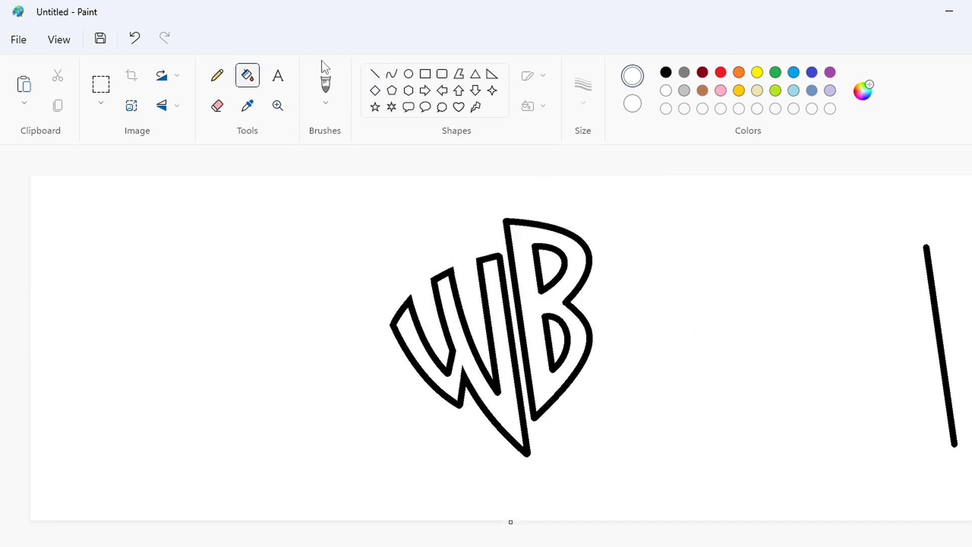
{"action": "left_click", "coordinate": [408, 74]}
{"action": "left_click", "coordinate": [830, 72]}
{"action": "left_click_drag", "start_coordinate": [389, 216], "coordinate": [622, 467]}
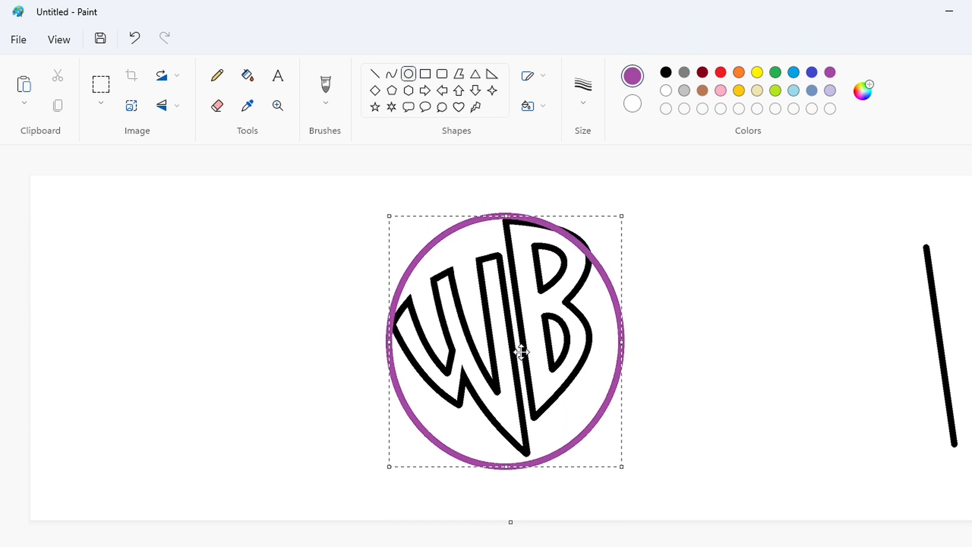
{"action": "left_click_drag", "start_coordinate": [522, 352], "coordinate": [522, 357]}
{"action": "left_click_drag", "start_coordinate": [508, 471], "coordinate": [509, 442]}
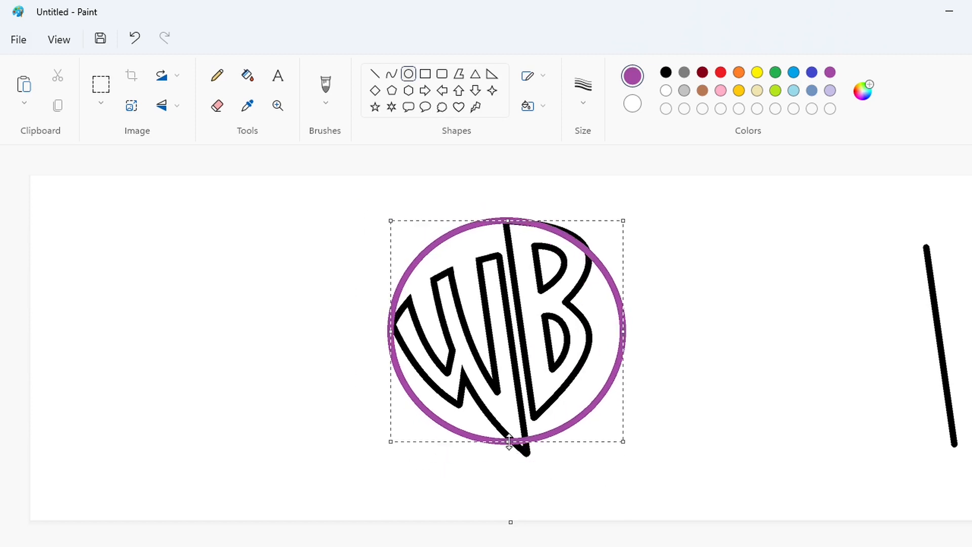
{"action": "mouse_move", "coordinate": [624, 331]}
{"action": "left_mouse_down"}
{"action": "mouse_move", "coordinate": [611, 328]}
{"action": "mouse_move", "coordinate": [620, 328]}
{"action": "left_mouse_up"}
{"action": "key", "text": "ctrl+z"}
Copy the whole WB lettering and blank out the original by filling its outlines with white
{"action": "left_click", "coordinate": [100, 84]}
{"action": "left_click_drag", "start_coordinate": [339, 197], "coordinate": [684, 525]}
{"action": "left_click", "coordinate": [248, 75]}
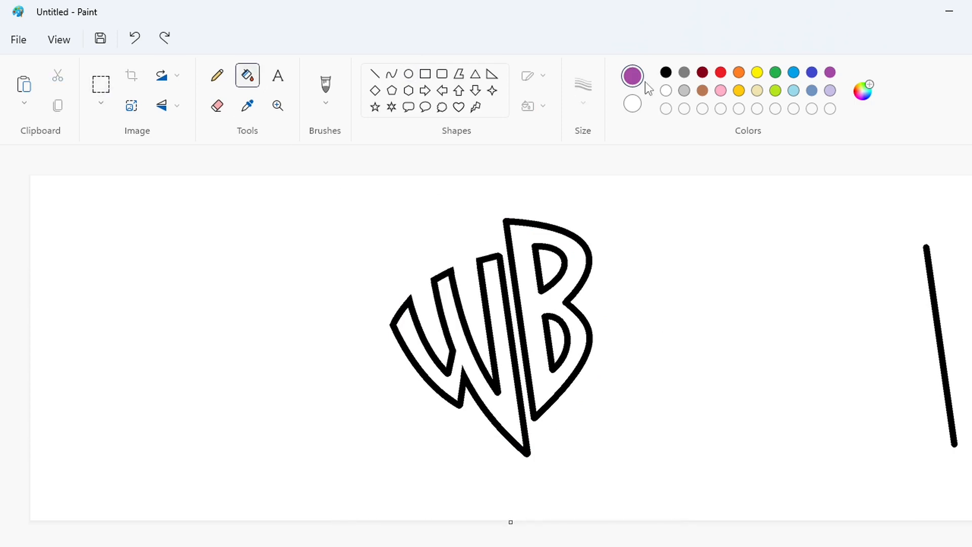
{"action": "left_click", "coordinate": [666, 91]}
{"action": "left_click", "coordinate": [522, 329]}
{"action": "left_click", "coordinate": [512, 342]}
{"action": "left_click", "coordinate": [547, 332]}
{"action": "left_click", "coordinate": [550, 287]}
{"action": "key", "text": "ctrl+v"}
{"action": "left_click_drag", "start_coordinate": [208, 477], "coordinate": [337, 518]}
{"action": "left_click_drag", "start_coordinate": [344, 340], "coordinate": [470, 339]}
{"action": "left_click_drag", "start_coordinate": [462, 518], "coordinate": [463, 538]}
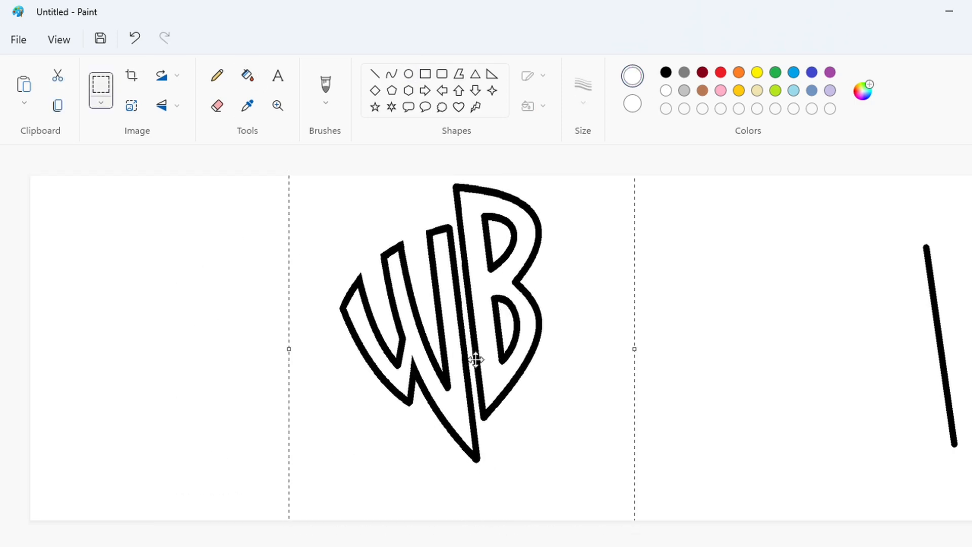
{"action": "left_click_drag", "start_coordinate": [476, 359], "coordinate": [507, 375]}
{"action": "key", "text": "ctrl+z"}
Paste the WB lettering, enlarge it to nearly the canvas height, and place it left of the spare slanted line
{"action": "key", "text": "ctrl+v"}
{"action": "left_click_drag", "start_coordinate": [205, 445], "coordinate": [298, 380]}
{"action": "left_click_drag", "start_coordinate": [295, 436], "coordinate": [297, 529]}
{"action": "left_click_drag", "start_coordinate": [306, 312], "coordinate": [490, 345]}
{"action": "left_click", "coordinate": [727, 382]}
Draw a purple circle outline slightly smaller than the WB lettering's height and place it left of the lettering
{"action": "left_click", "coordinate": [409, 74]}
{"action": "left_click", "coordinate": [830, 73]}
{"action": "mouse_move", "coordinate": [282, 195]}
{"action": "left_mouse_down"}
{"action": "mouse_move", "coordinate": [460, 432]}
{"action": "mouse_move", "coordinate": [548, 478]}
{"action": "left_mouse_up"}
{"action": "left_click_drag", "start_coordinate": [397, 360], "coordinate": [458, 373]}
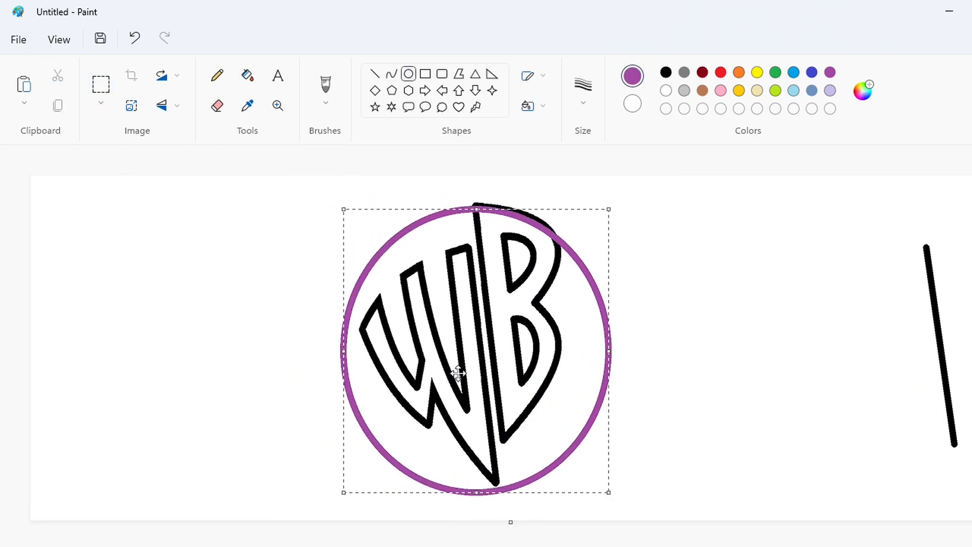
{"action": "left_click_drag", "start_coordinate": [473, 492], "coordinate": [473, 461]}
{"action": "left_click_drag", "start_coordinate": [609, 337], "coordinate": [244, 351]}
{"action": "left_click", "coordinate": [506, 352]}
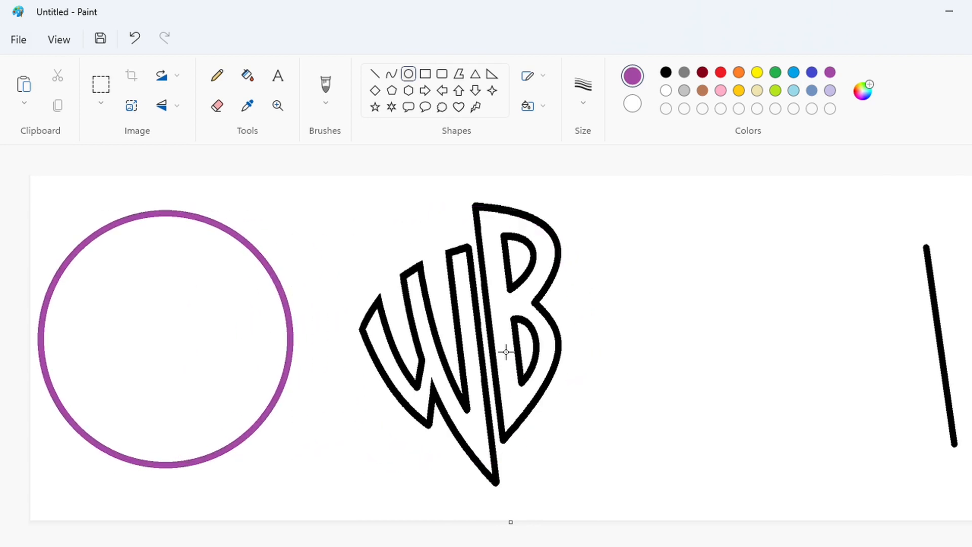
Draw a small upright purple oval outline and place it above and left of the spare slanted line
{"action": "left_click", "coordinate": [375, 76]}
{"action": "left_click", "coordinate": [409, 75]}
{"action": "left_click_drag", "start_coordinate": [562, 415], "coordinate": [602, 472]}
{"action": "mouse_move", "coordinate": [583, 446]}
{"action": "left_mouse_down"}
{"action": "mouse_move", "coordinate": [554, 453]}
{"action": "mouse_move", "coordinate": [582, 412]}
{"action": "mouse_move", "coordinate": [403, 358]}
{"action": "mouse_move", "coordinate": [883, 192]}
{"action": "left_mouse_up"}
Outline a tapered exclamation-mark bar behind the B's right side with thin purple lines, wide at the top and narrow at the bottom
{"action": "left_click", "coordinate": [375, 74]}
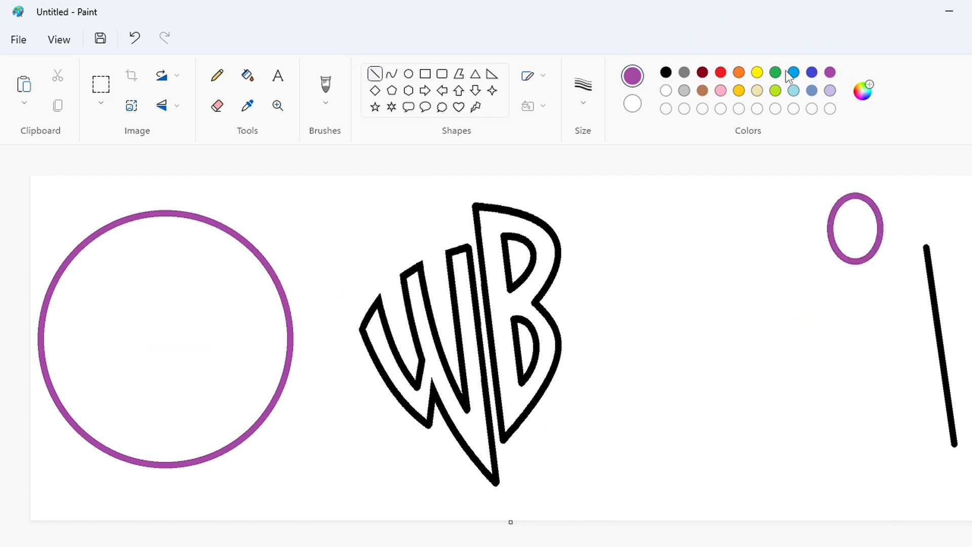
{"action": "left_click", "coordinate": [971, 546]}
{"action": "left_click_drag", "start_coordinate": [446, 546], "coordinate": [713, 515]}
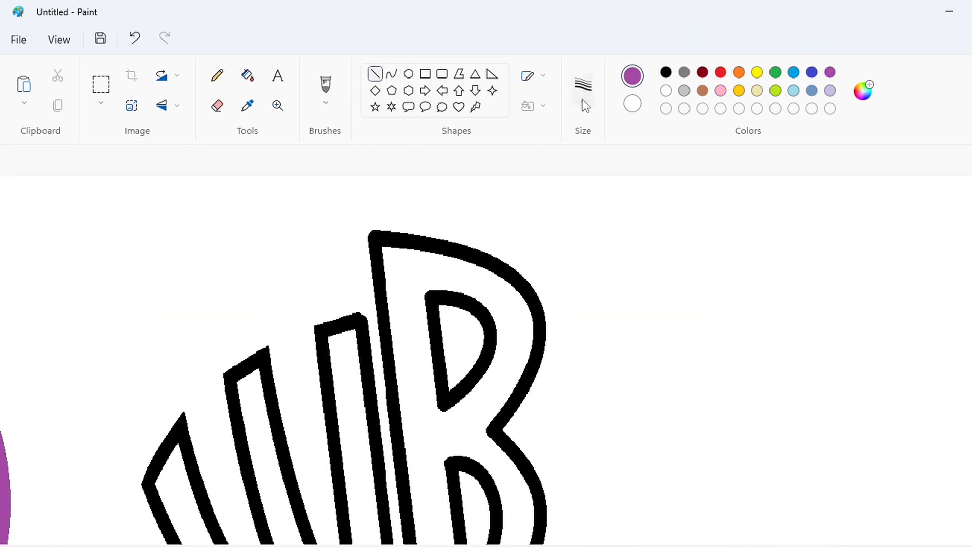
{"action": "mouse_move", "coordinate": [489, 255]}
{"action": "left_mouse_down"}
{"action": "mouse_move", "coordinate": [599, 233]}
{"action": "mouse_move", "coordinate": [568, 420]}
{"action": "left_mouse_up"}
{"action": "scroll", "coordinate": [556, 175], "scroll_direction": "down", "scroll_amount": 2}
{"action": "left_click", "coordinate": [971, 546]}
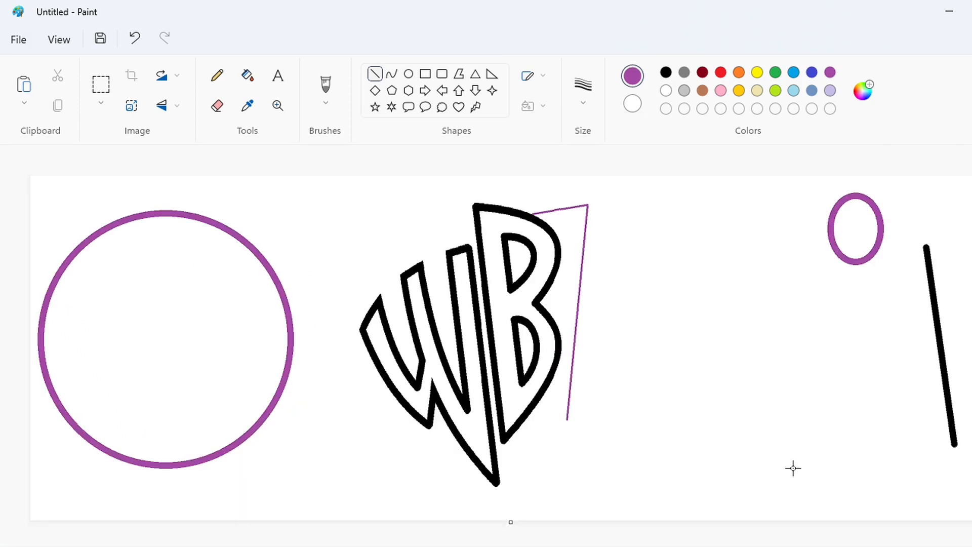
{"action": "left_click", "coordinate": [971, 546]}
{"action": "left_click_drag", "start_coordinate": [568, 464], "coordinate": [530, 446]}
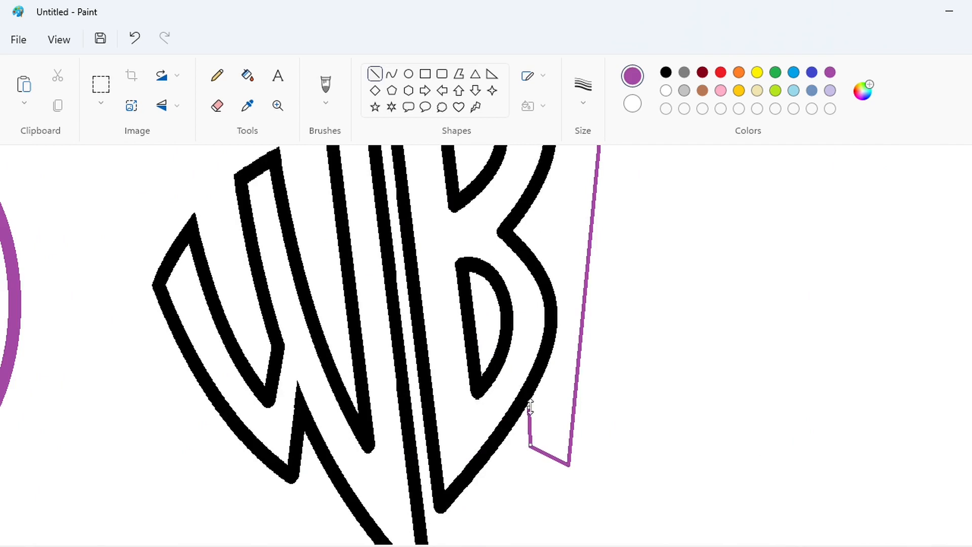
Fill the exclamation-mark bar behind the B with purple, including the areas between the B's curves
{"action": "scroll", "coordinate": [530, 409], "scroll_direction": "up", "scroll_amount": 2}
{"action": "left_click", "coordinate": [248, 76]}
{"action": "left_click", "coordinate": [558, 309]}
{"action": "left_click", "coordinate": [971, 546]}
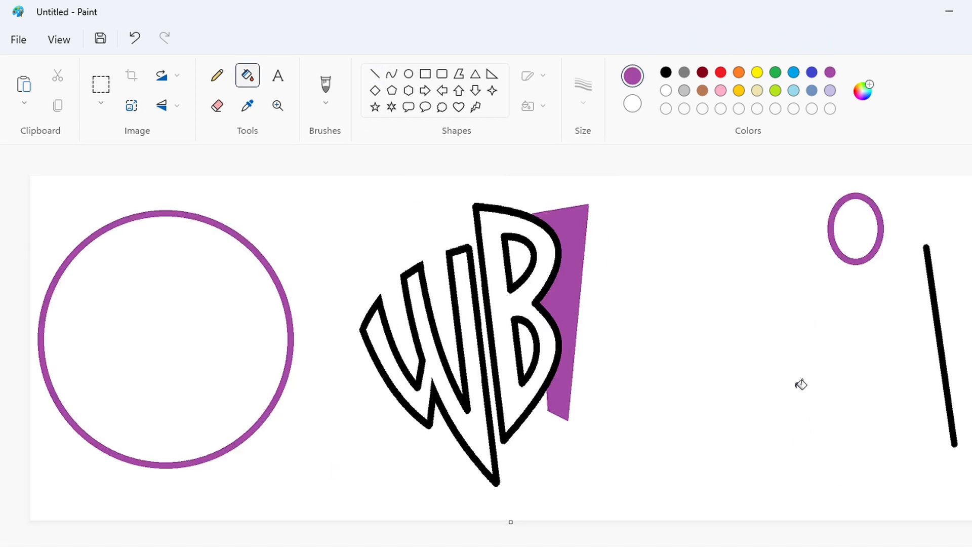
Copy the small purple oval and place the copy under the exclamation bar as its dot
{"action": "left_click", "coordinate": [100, 85]}
{"action": "left_click_drag", "start_coordinate": [813, 177], "coordinate": [899, 294]}
{"action": "key", "text": "ctrl+c"}
{"action": "key", "text": "ctrl+v"}
{"action": "left_click_drag", "start_coordinate": [77, 222], "coordinate": [553, 459]}
{"action": "left_click", "coordinate": [680, 469]}
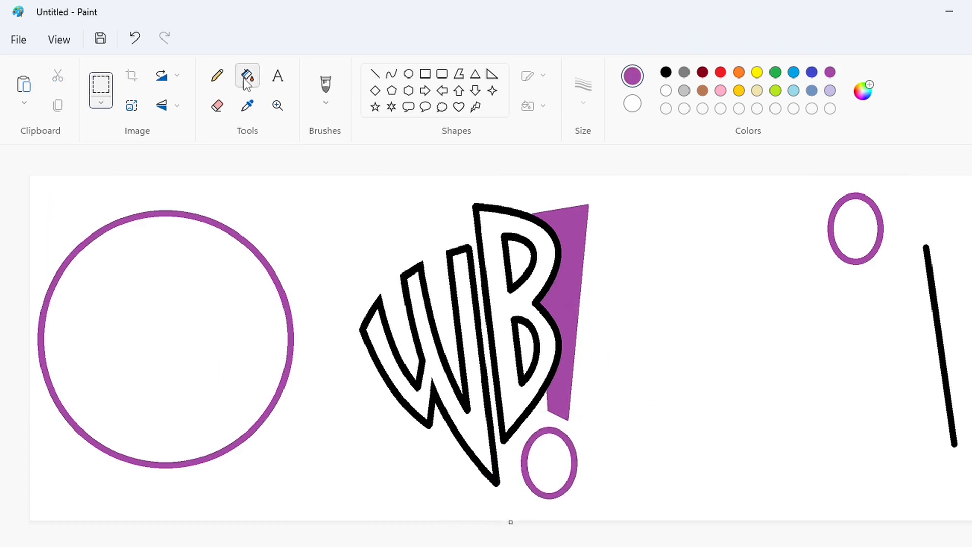
Draw a small purple letter S with a thinner curve stroke against the W's lower-left outline, starting below its inner notch
{"action": "left_click", "coordinate": [374, 76]}
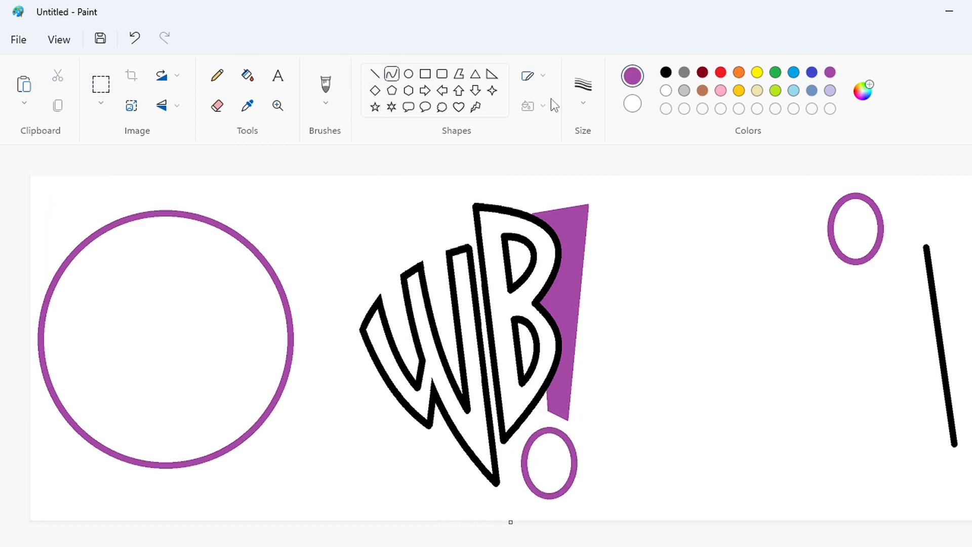
{"action": "left_click", "coordinate": [583, 92]}
{"action": "left_click", "coordinate": [584, 173]}
{"action": "scroll", "coordinate": [583, 474], "scroll_direction": "up", "scroll_amount": 1}
{"action": "left_click_drag", "start_coordinate": [508, 542], "coordinate": [665, 540]}
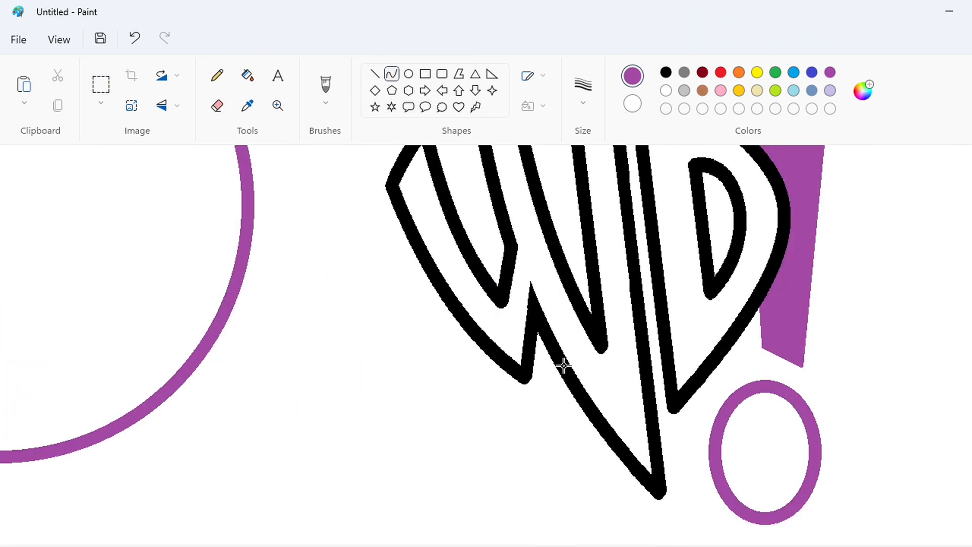
{"action": "left_click", "coordinate": [545, 373]}
{"action": "left_click_drag", "start_coordinate": [544, 385], "coordinate": [562, 415]}
{"action": "left_click", "coordinate": [621, 436]}
Thicken the purple S with further curve strokes and restore the W's black edge where the S overlaps it
{"action": "left_click", "coordinate": [375, 74]}
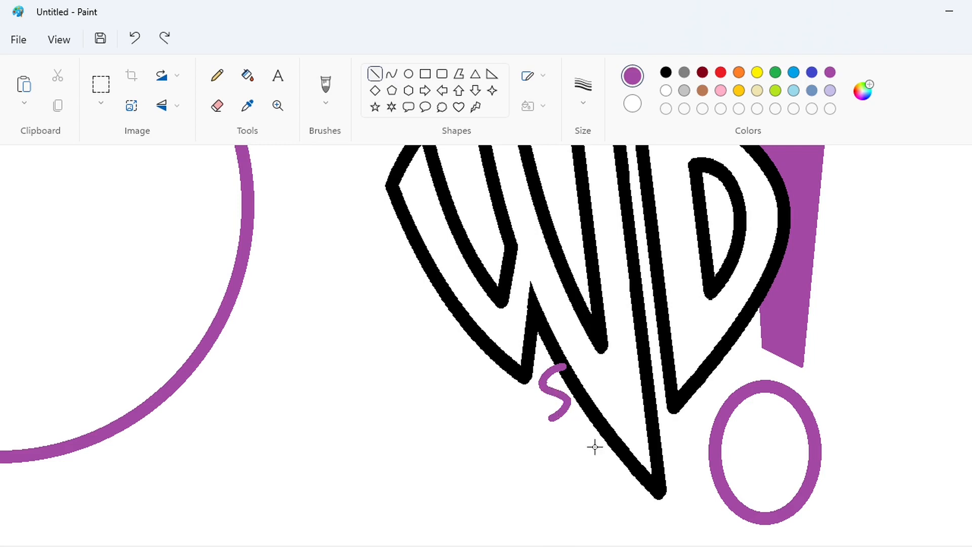
{"action": "left_click", "coordinate": [391, 74]}
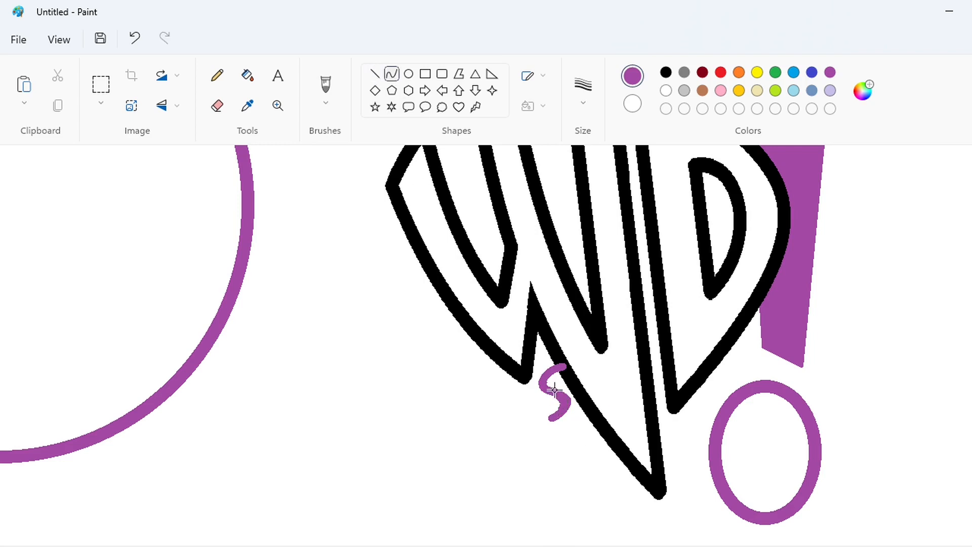
{"action": "left_click", "coordinate": [374, 75]}
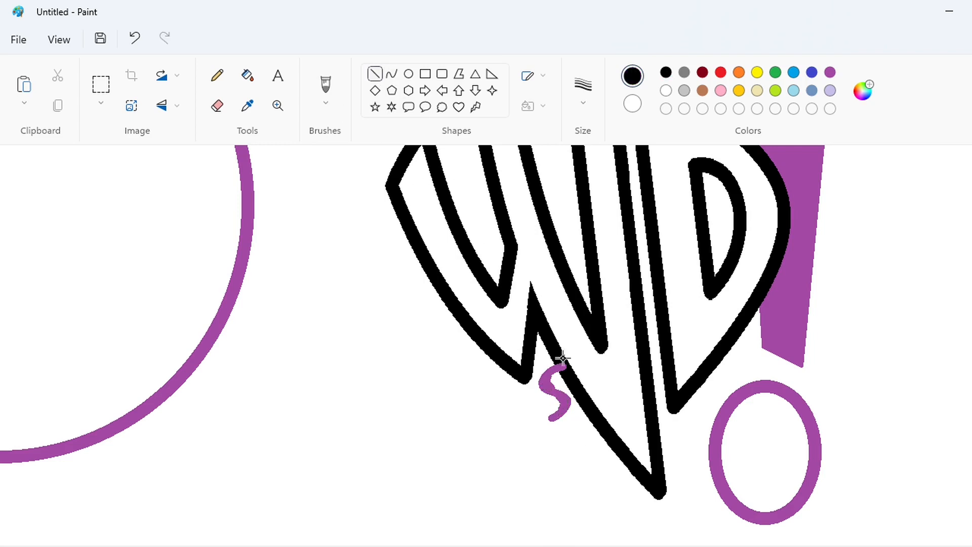
{"action": "scroll", "coordinate": [800, 522], "scroll_direction": "down", "scroll_amount": 1}
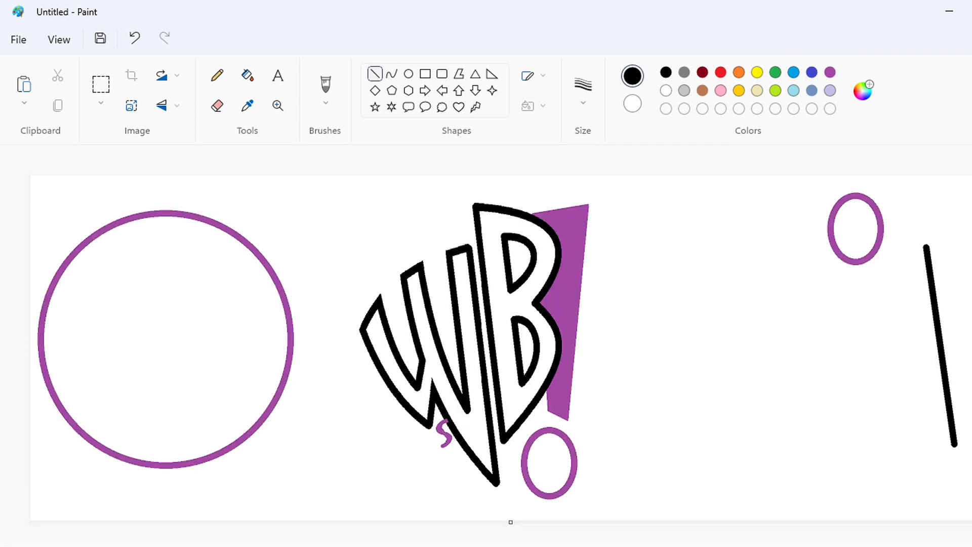
Draw a small tilted purple letter D left of the S, using a line for its stem and a curve for its bowl
{"action": "scroll", "coordinate": [666, 492], "scroll_direction": "up", "scroll_amount": 1}
{"action": "scroll", "coordinate": [666, 493], "scroll_direction": "right", "scroll_amount": 3}
{"action": "left_click", "coordinate": [830, 72]}
{"action": "left_click", "coordinate": [582, 92]}
{"action": "left_click", "coordinate": [582, 203]}
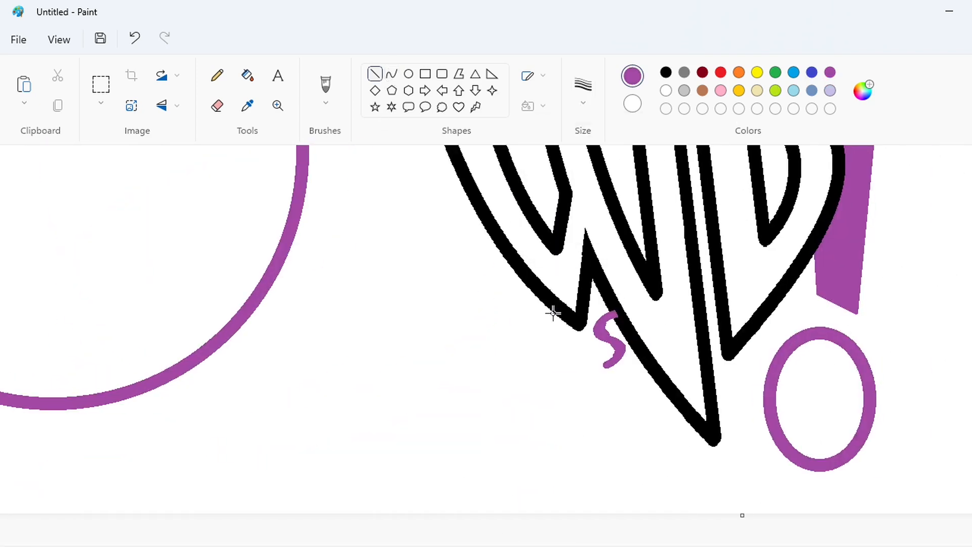
{"action": "left_click_drag", "start_coordinate": [535, 350], "coordinate": [551, 387]}
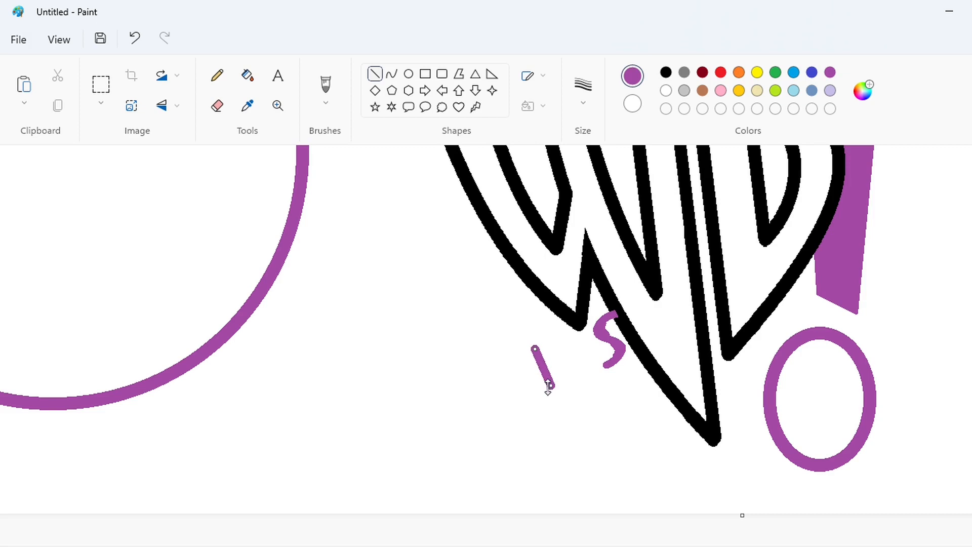
{"action": "left_click_drag", "start_coordinate": [534, 348], "coordinate": [531, 340]}
{"action": "left_click", "coordinate": [391, 73]}
{"action": "left_click_drag", "start_coordinate": [550, 385], "coordinate": [535, 338]}
{"action": "left_click", "coordinate": [565, 333]}
{"action": "left_click", "coordinate": [581, 360]}
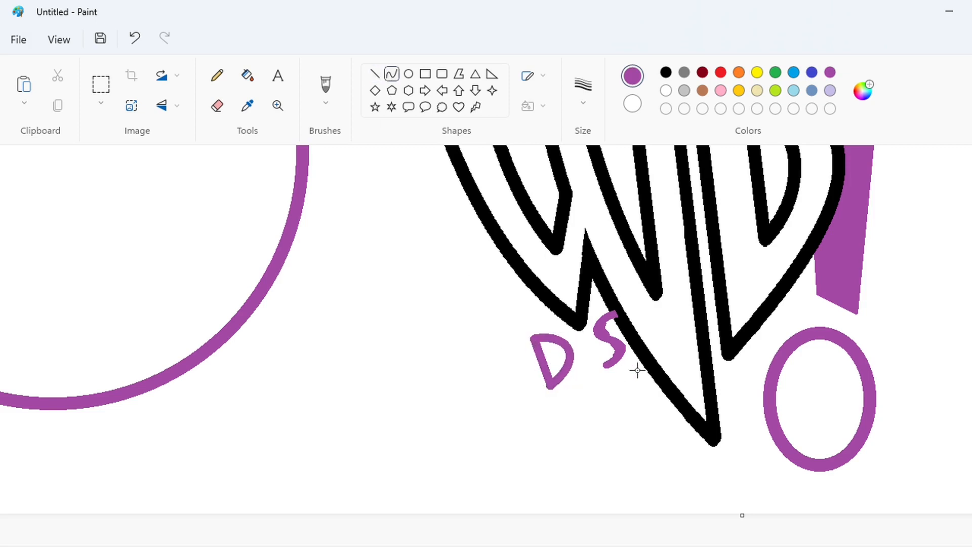
Copy the purple D, blank out the original with white, and paste the copy into the empty area beside the big circle
{"action": "left_click", "coordinate": [100, 84]}
{"action": "left_click_drag", "start_coordinate": [575, 400], "coordinate": [580, 404]}
{"action": "key", "text": "ctrl+c"}
{"action": "key", "text": "ctrl+v"}
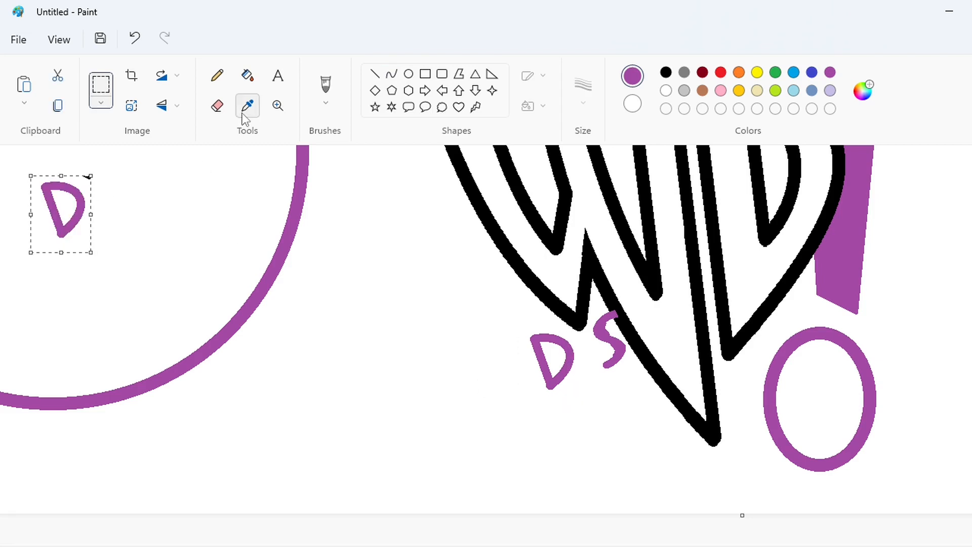
{"action": "key", "text": "ctrl+z"}
{"action": "left_click", "coordinate": [248, 75]}
{"action": "left_click", "coordinate": [666, 91]}
{"action": "left_click", "coordinate": [547, 369]}
{"action": "key", "text": "ctrl+v"}
{"action": "mouse_move", "coordinate": [69, 216]}
{"action": "left_mouse_down"}
{"action": "mouse_move", "coordinate": [567, 370]}
{"action": "mouse_move", "coordinate": [307, 426]}
{"action": "left_mouse_up"}
{"action": "left_click", "coordinate": [364, 442]}
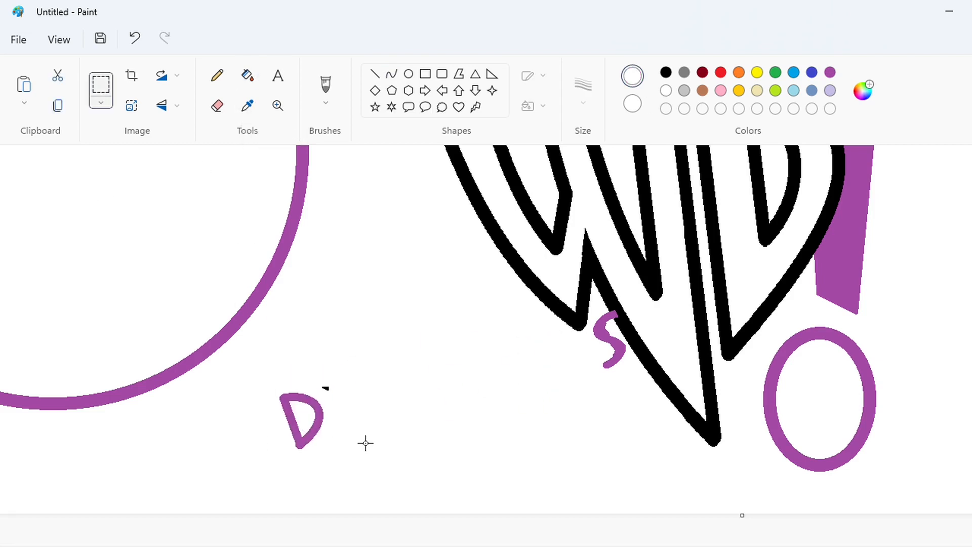
Fill the black fragment beside the D with white and relocate the cleaned D to just left of the S
{"action": "left_click", "coordinate": [247, 75]}
{"action": "left_click", "coordinate": [326, 388]}
{"action": "left_click", "coordinate": [101, 84]}
{"action": "left_click_drag", "start_coordinate": [256, 368], "coordinate": [339, 474]}
{"action": "key", "text": "ctrl+c"}
{"action": "key", "text": "ctrl+v"}
{"action": "left_click_drag", "start_coordinate": [97, 245], "coordinate": [567, 364]}
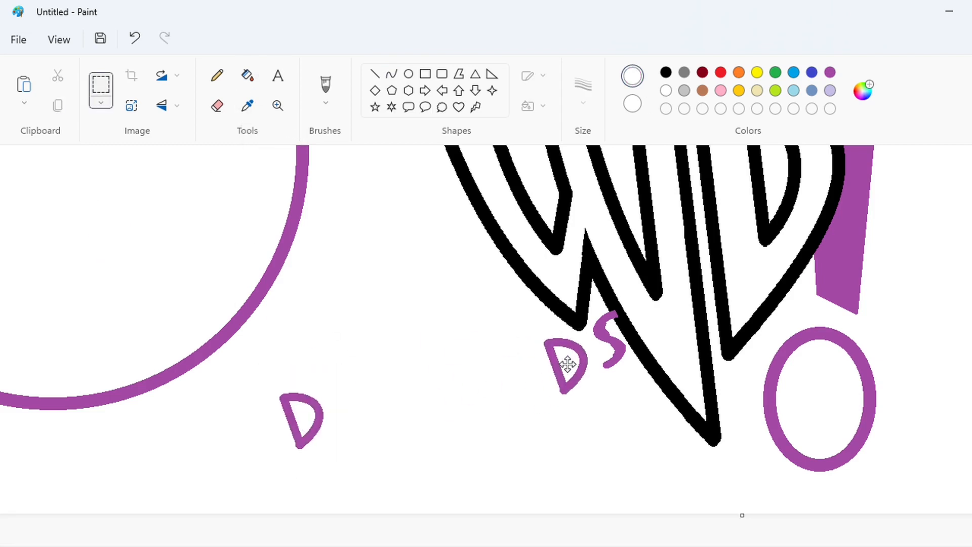
{"action": "left_click", "coordinate": [248, 75]}
{"action": "left_click", "coordinate": [289, 415]}
Draw a slanted purple line left of the D as the letter I and nudge it slightly toward the D
{"action": "left_click", "coordinate": [375, 74]}
{"action": "left_click", "coordinate": [830, 72]}
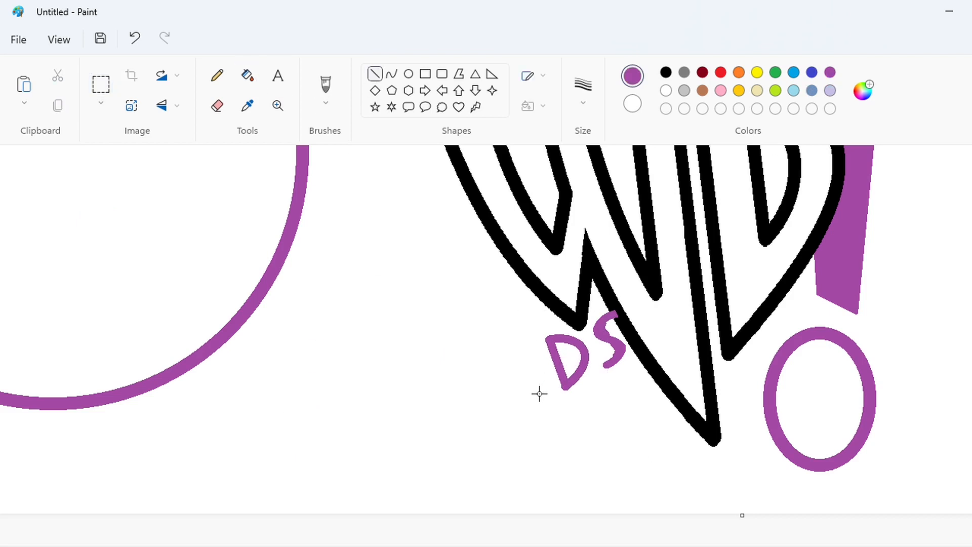
{"action": "left_click_drag", "start_coordinate": [547, 408], "coordinate": [500, 325]}
{"action": "key", "text": "ctrl+plus"}
{"action": "key", "text": "ctrl+plus"}
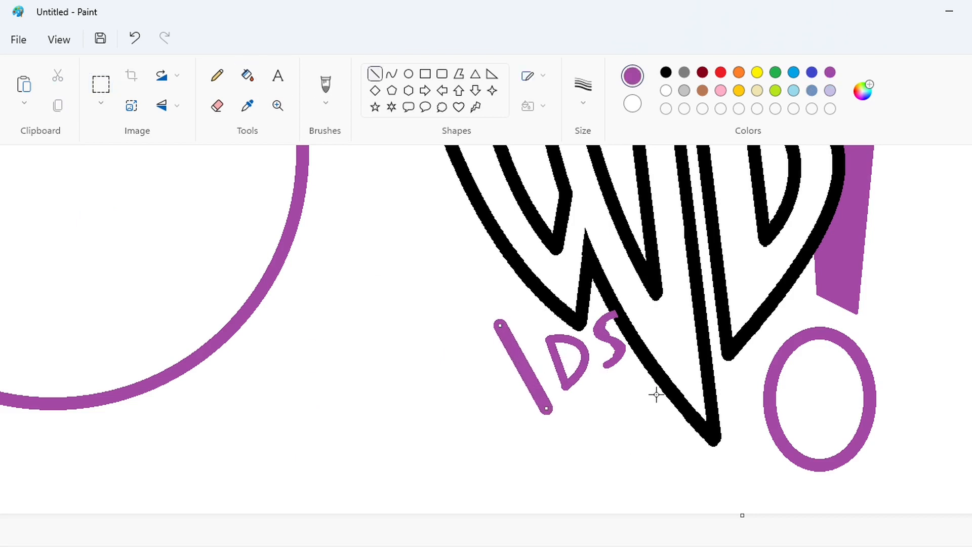
{"action": "key", "text": "ctrl+minus"}
{"action": "key", "text": "ctrl+minus"}
{"action": "left_click_drag", "start_coordinate": [533, 375], "coordinate": [536, 376]}
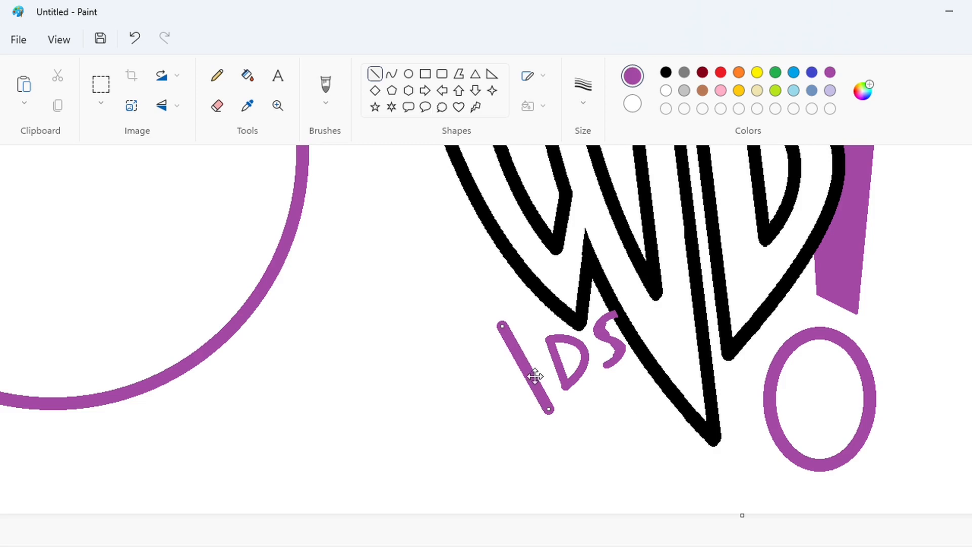
Trim the rounded ends of the letter I with white lines and fill the leftover tip with white
{"action": "left_click", "coordinate": [666, 91]}
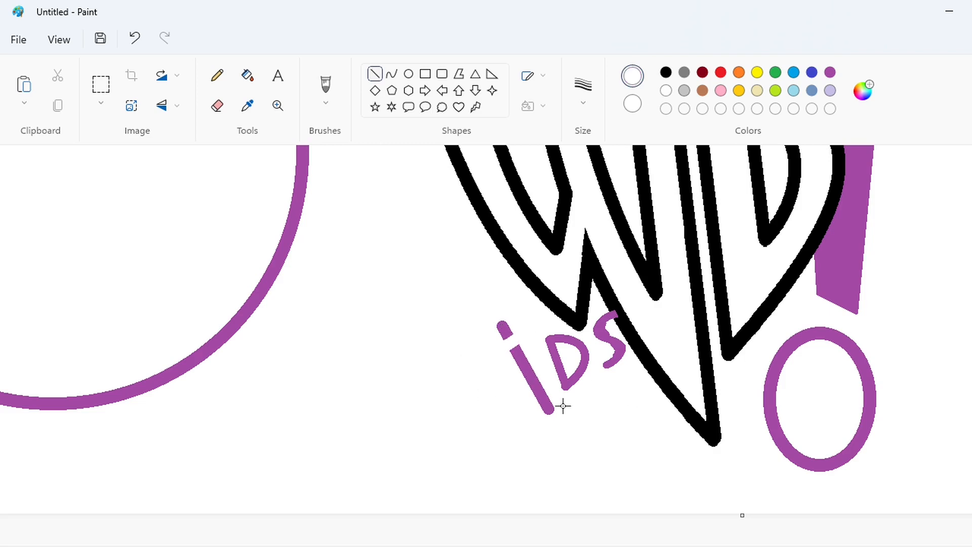
{"action": "left_click", "coordinate": [248, 75]}
{"action": "left_click", "coordinate": [505, 330]}
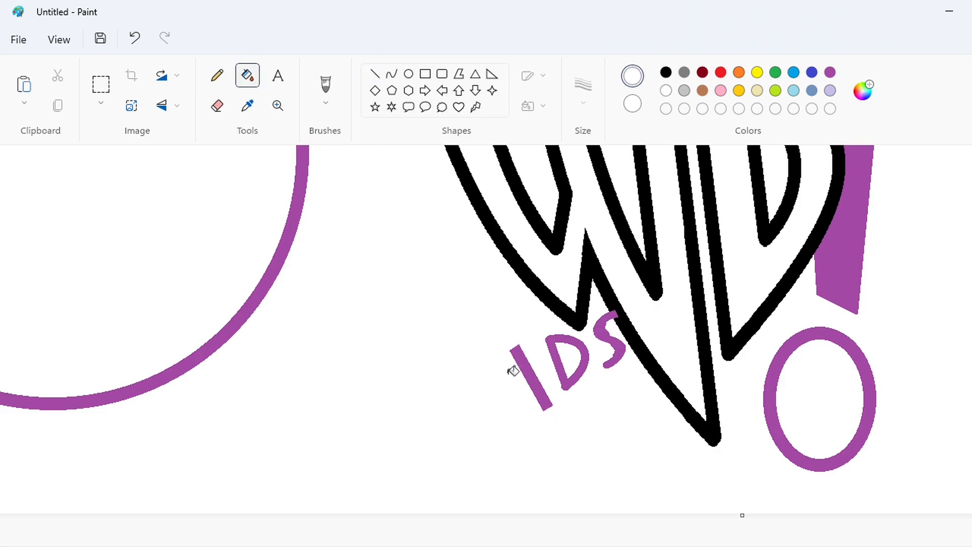
Draw a slanted purple letter K left of the I from a stem line and two arms
{"action": "left_click", "coordinate": [375, 74]}
{"action": "left_click", "coordinate": [830, 72]}
{"action": "left_click_drag", "start_coordinate": [449, 386], "coordinate": [487, 450]}
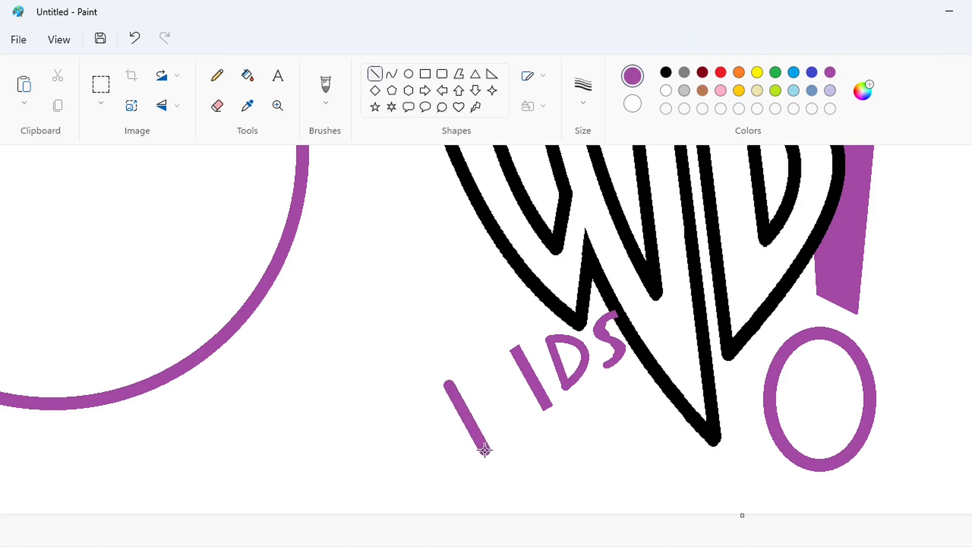
{"action": "mouse_move", "coordinate": [449, 386]}
{"action": "left_mouse_down"}
{"action": "mouse_move", "coordinate": [439, 380]}
{"action": "mouse_move", "coordinate": [473, 360]}
{"action": "left_mouse_up"}
{"action": "left_click_drag", "start_coordinate": [465, 412], "coordinate": [520, 427]}
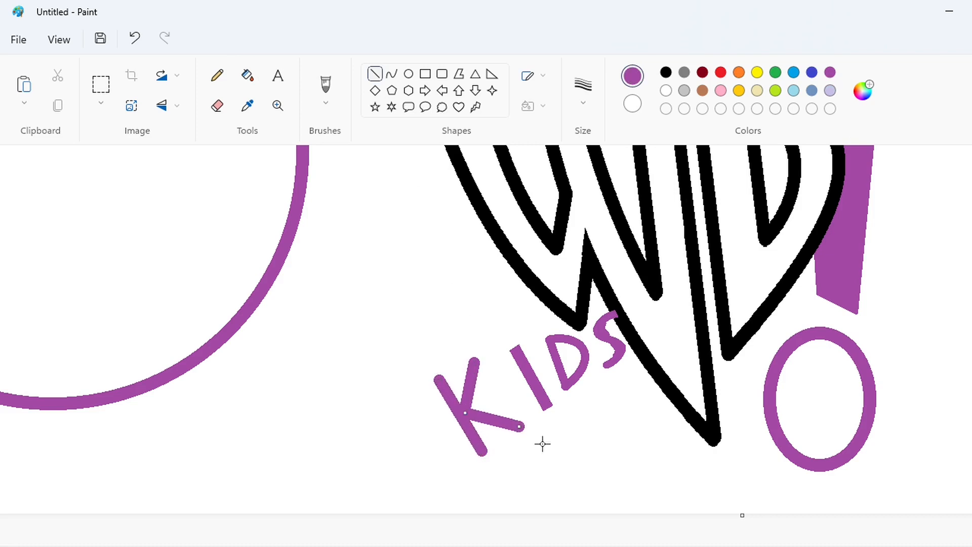
Trim the rounded ends of the K's stem and arms with white lines and fill the leftover tips with white
{"action": "left_click", "coordinate": [667, 91]}
{"action": "left_click_drag", "start_coordinate": [468, 369], "coordinate": [475, 381]}
{"action": "left_click_drag", "start_coordinate": [512, 410], "coordinate": [507, 444]}
{"action": "left_click", "coordinate": [248, 76]}
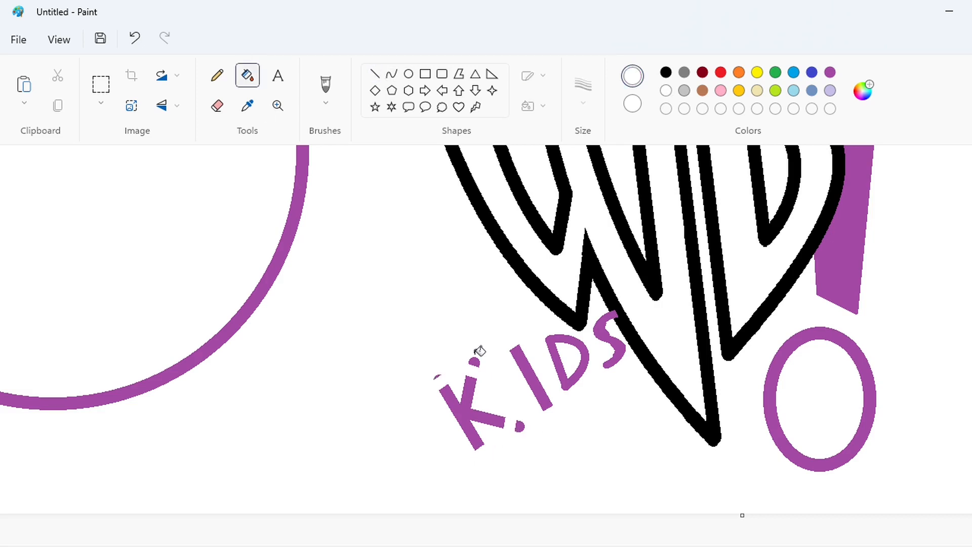
Cut the letter K and paste it closer to the I to complete the word KIDS
{"action": "left_click", "coordinate": [105, 92]}
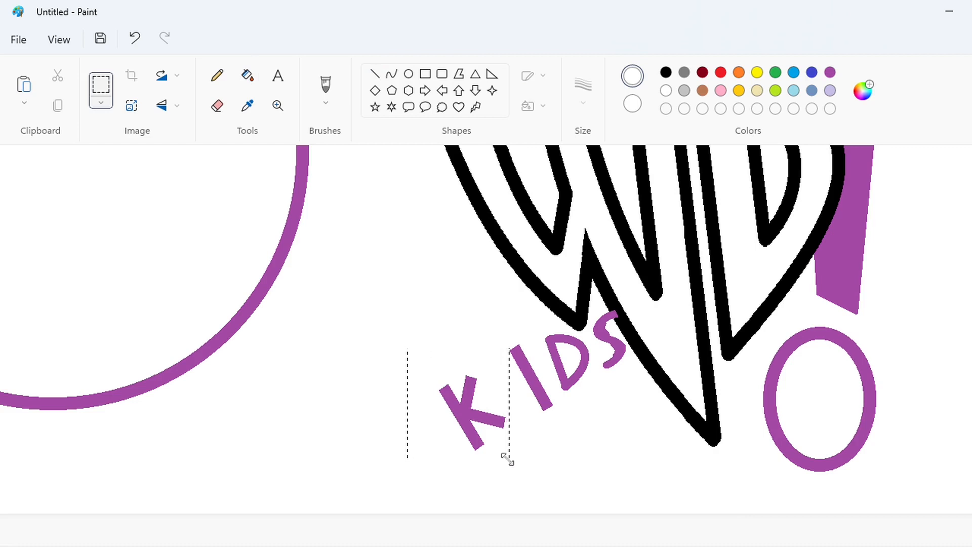
{"action": "key", "text": "ctrl+x"}
{"action": "key", "text": "ctrl+v"}
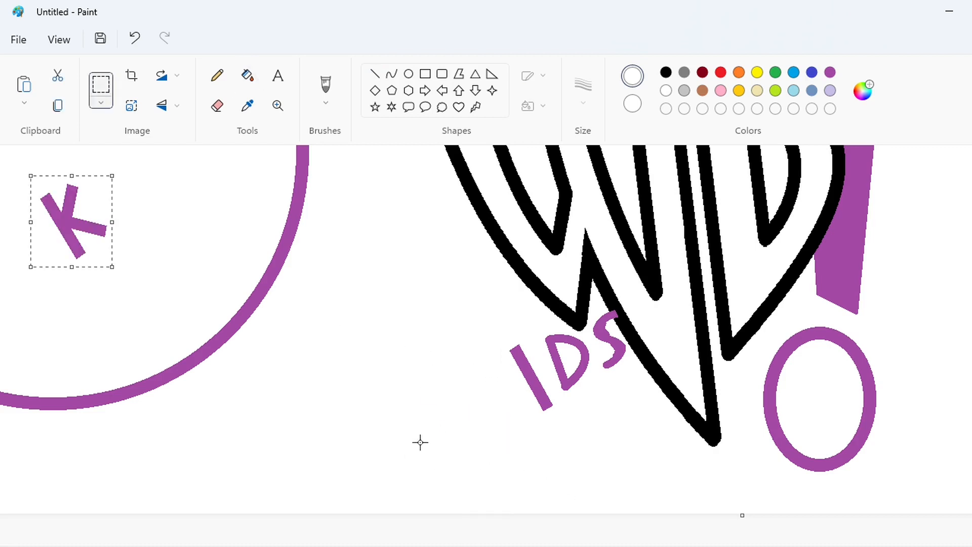
{"action": "left_click_drag", "start_coordinate": [86, 225], "coordinate": [503, 413]}
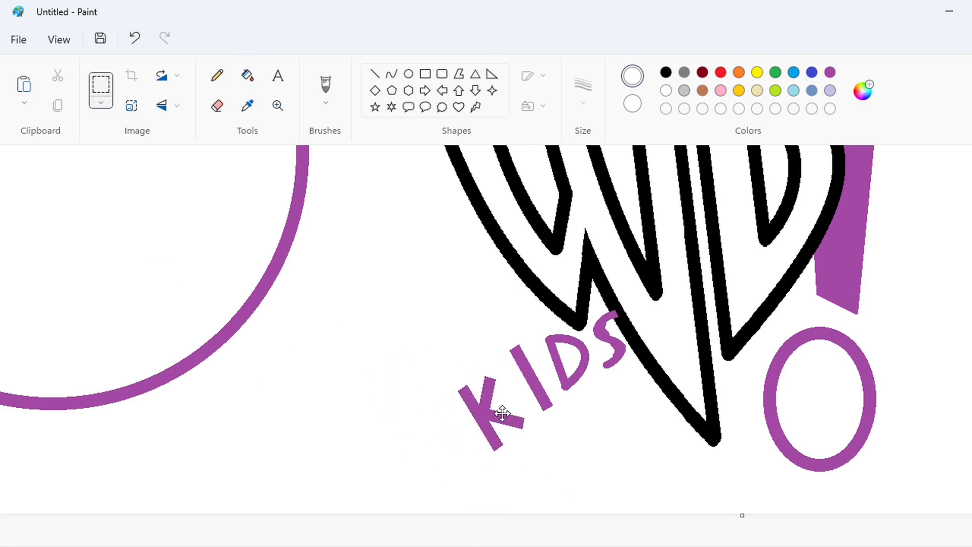
{"action": "left_click", "coordinate": [375, 76]}
{"action": "scroll", "coordinate": [517, 341], "scroll_direction": "down", "scroll_amount": 2}
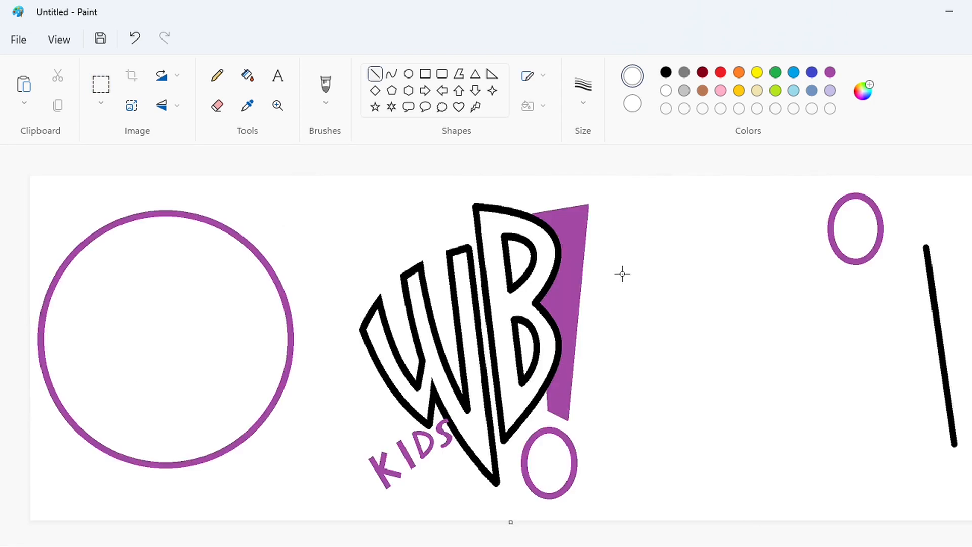
Recolor the big circle's outline indigo and extend the canvas downward to add empty space below the drawings
{"action": "left_click", "coordinate": [248, 75]}
{"action": "left_click", "coordinate": [774, 73]}
{"action": "left_click", "coordinate": [811, 72]}
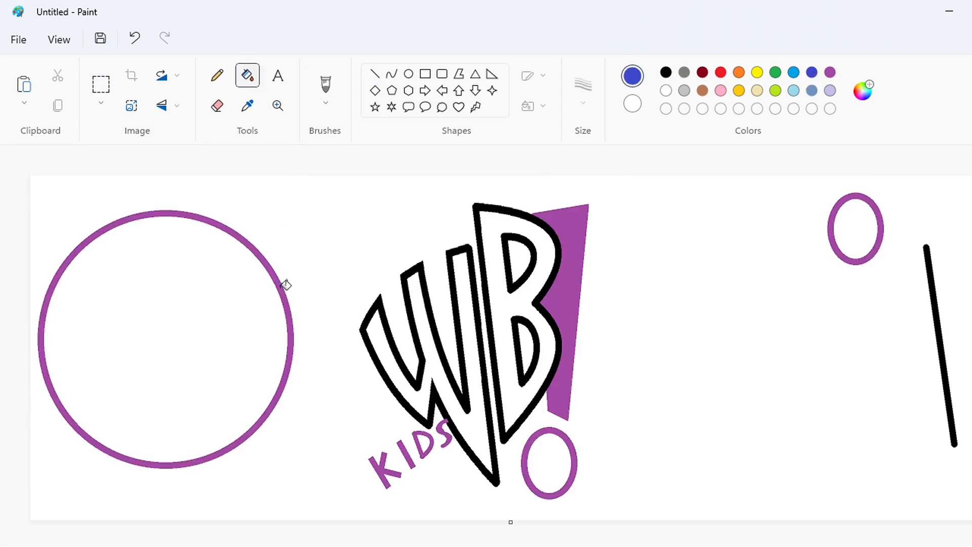
{"action": "left_click", "coordinate": [284, 286]}
{"action": "scroll", "coordinate": [284, 349], "scroll_direction": "down", "scroll_amount": 1}
{"action": "left_click_drag", "start_coordinate": [271, 350], "coordinate": [266, 544]}
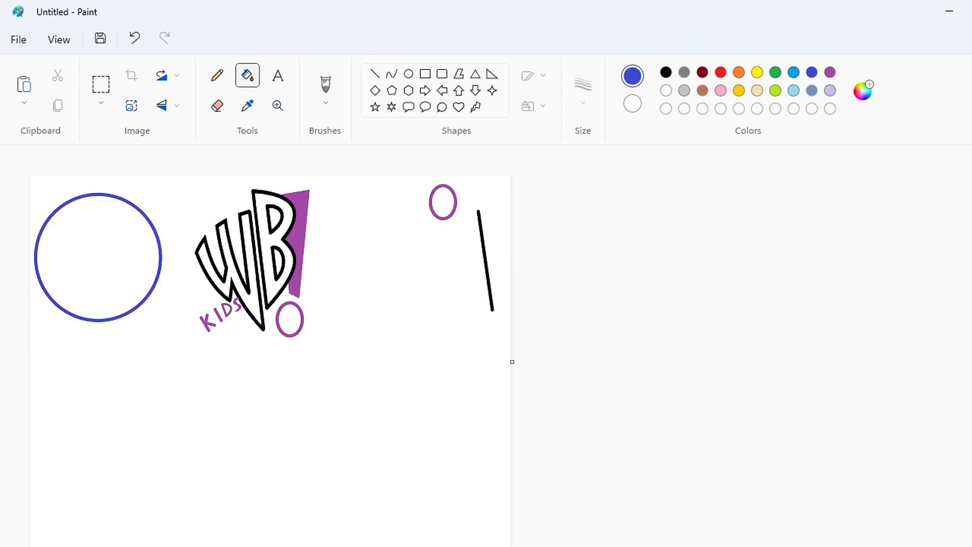
Copy the indigo circle and place the copy in the middle of the empty lower part of the canvas
{"action": "scroll", "coordinate": [266, 455], "scroll_direction": "up", "scroll_amount": 1}
{"action": "left_click", "coordinate": [101, 84]}
{"action": "left_click_drag", "start_coordinate": [0, 524], "coordinate": [0, 526]}
{"action": "key", "text": "ctrl+c"}
{"action": "left_click", "coordinate": [581, 490]}
{"action": "key", "text": "alt+Tab"}
{"action": "key", "text": "ctrl+v"}
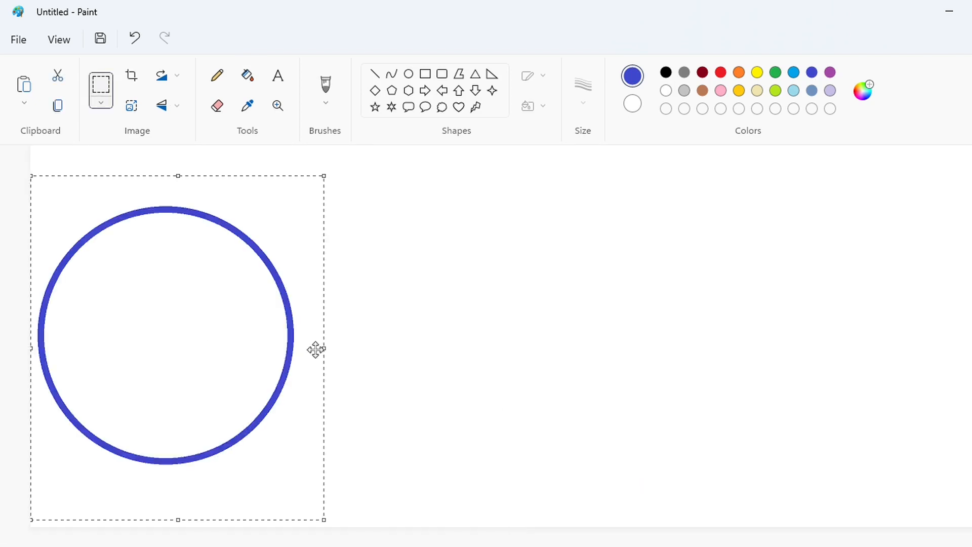
{"action": "left_click_drag", "start_coordinate": [316, 350], "coordinate": [586, 362]}
{"action": "left_click", "coordinate": [759, 419]}
Copy the WB lettering with its exclamation mark and KIDS text and place the copy over the lower indigo circle
{"action": "key", "text": "alt+Tab"}
{"action": "left_click_drag", "start_coordinate": [333, 175], "coordinate": [636, 531]}
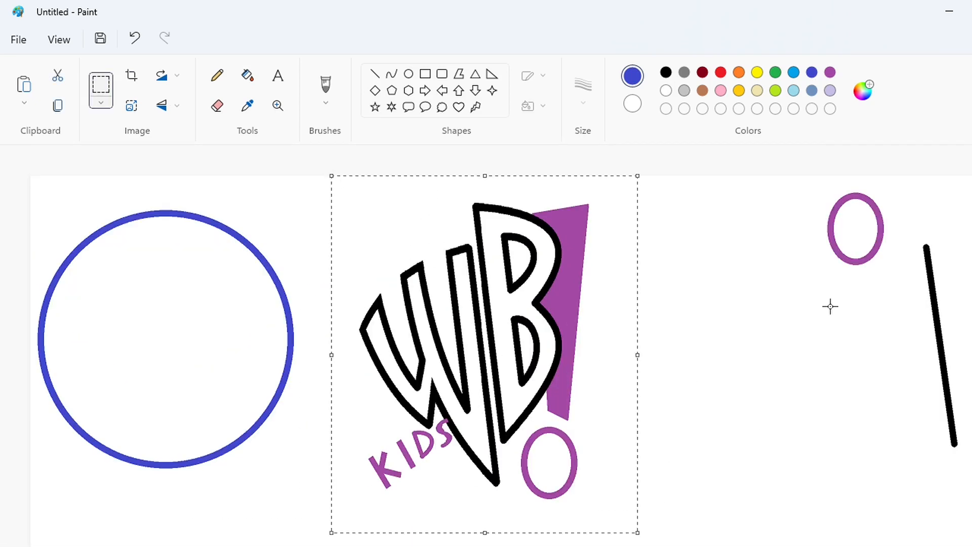
{"action": "key", "text": "ctrl+c"}
{"action": "key", "text": "alt+Tab"}
{"action": "key", "text": "ctrl+v"}
{"action": "left_click_drag", "start_coordinate": [175, 309], "coordinate": [445, 350]}
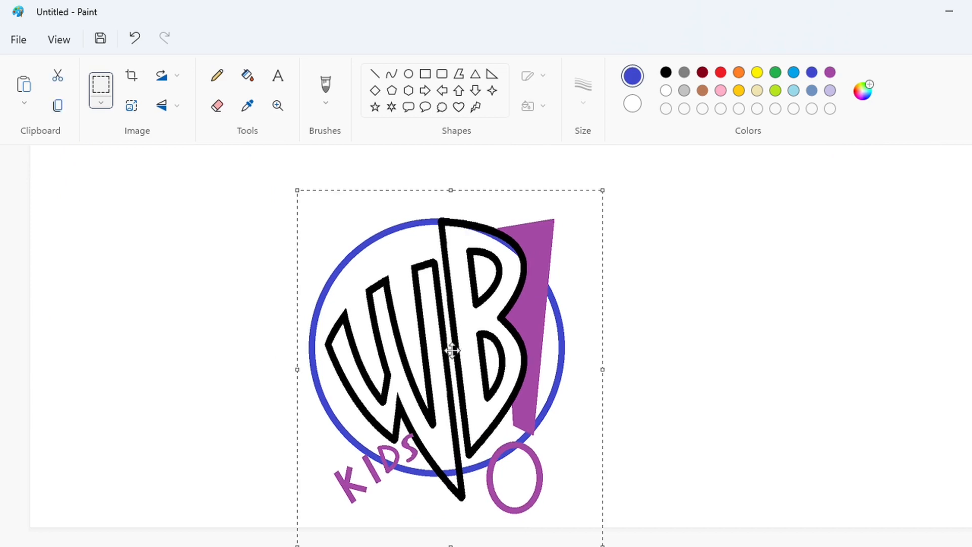
Nudge the pasted lettering slightly to the right and down to fine-tune its position over the indigo circle
{"action": "key", "text": "Right"}
{"action": "key", "text": "Right"}
{"action": "key", "text": "Right"}
{"action": "key", "text": "Right"}
{"action": "key", "text": "Right"}
{"action": "key", "text": "Right"}
{"action": "key", "text": "Right"}
{"action": "key", "text": "Right"}
{"action": "key", "text": "Right"}
{"action": "key", "text": "Right"}
{"action": "key", "text": "Right"}
{"action": "key", "text": "Right"}
{"action": "key", "text": "Left"}
{"action": "key", "text": "Left"}
{"action": "key", "text": "Left"}
{"action": "key", "text": "Down"}
{"action": "key", "text": "Down"}
{"action": "key", "text": "Down"}
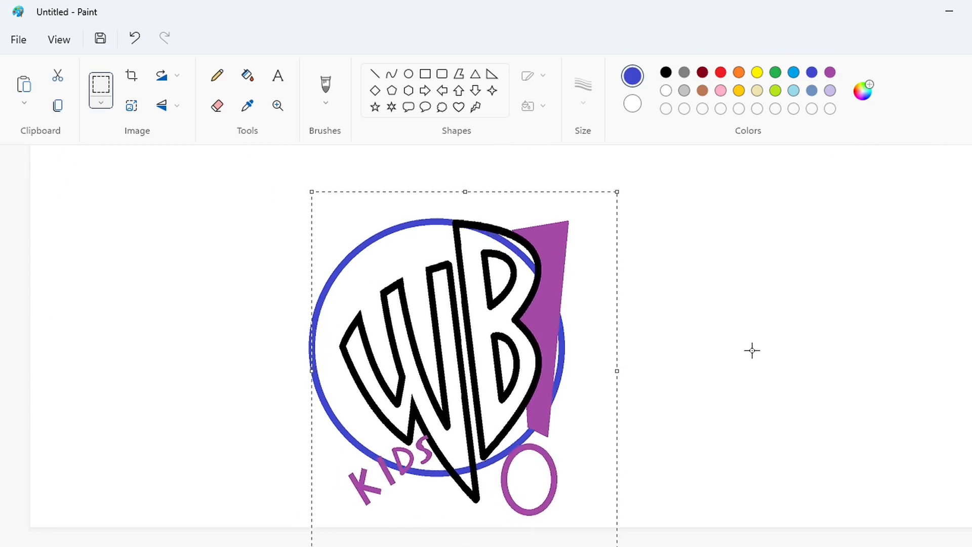
Extend the upper tip of the S in KIDS with a short purple line across the W's black outline
{"action": "left_click", "coordinate": [375, 73]}
{"action": "key", "text": "ctrl+Page_Up"}
{"action": "left_click_drag", "start_coordinate": [515, 546], "coordinate": [638, 546]}
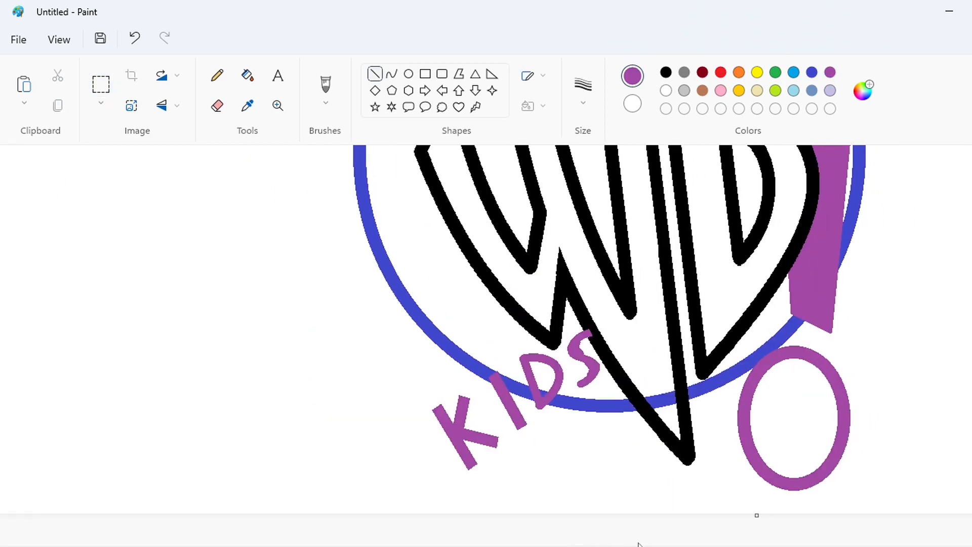
{"action": "left_click_drag", "start_coordinate": [605, 316], "coordinate": [602, 323]}
{"action": "left_click", "coordinate": [584, 91]}
{"action": "left_click", "coordinate": [598, 235]}
{"action": "key", "text": "ctrl+Page_Down"}
Fill the piece of indigo circle outline showing inside the upper part of the B with white
{"action": "left_click", "coordinate": [248, 75]}
{"action": "left_click", "coordinate": [666, 91]}
{"action": "left_click", "coordinate": [526, 258]}
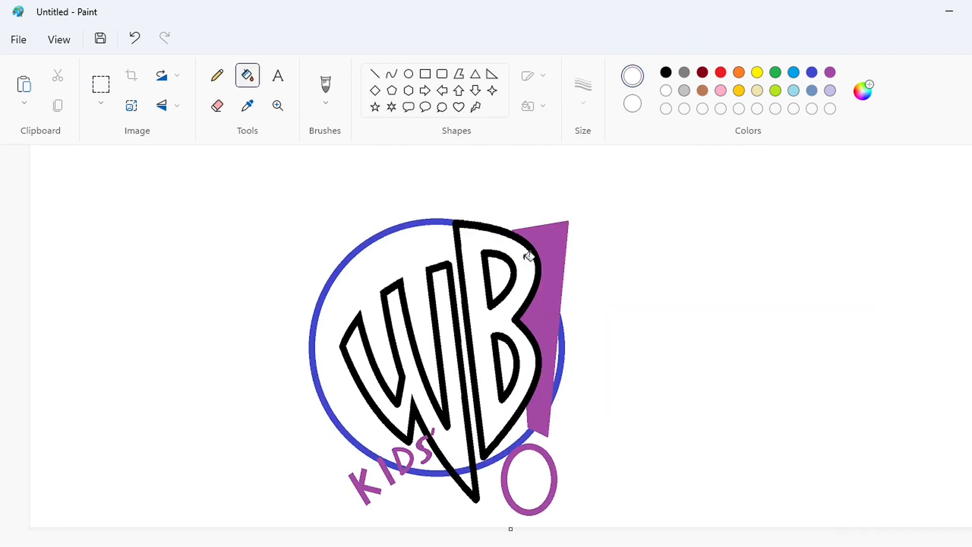
Cut the assembled logo and shorten the canvas to remove the empty lower part
{"action": "left_click", "coordinate": [100, 85]}
{"action": "left_click_drag", "start_coordinate": [660, 525], "coordinate": [189, 182]}
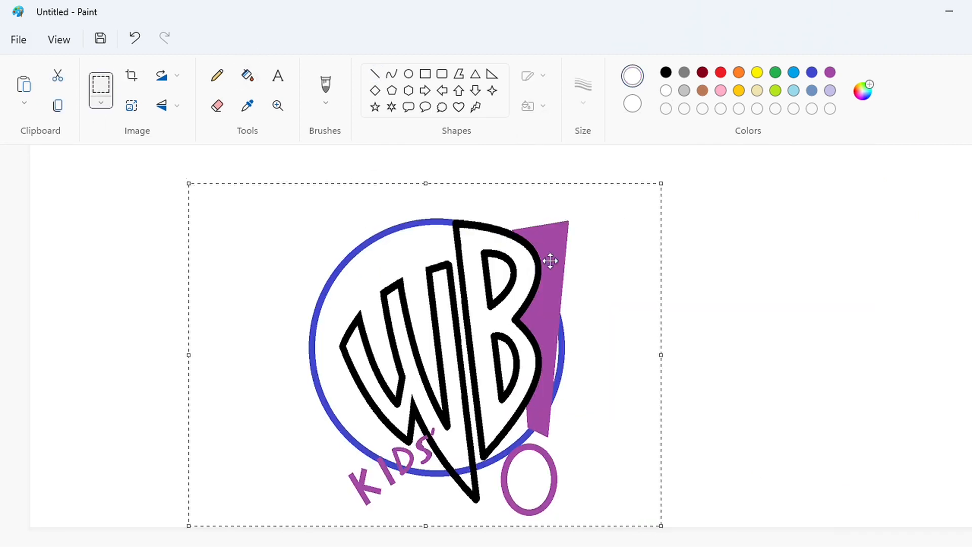
{"action": "scroll", "coordinate": [533, 508], "scroll_direction": "down", "scroll_amount": 1}
{"action": "left_click_drag", "start_coordinate": [512, 529], "coordinate": [50, 169]}
Clear the loose drawings from the remaining canvas and paste the assembled logo into the empty space
{"action": "scroll", "coordinate": [64, 205], "scroll_direction": "up", "scroll_amount": 1}
{"action": "left_click_drag", "start_coordinate": [67, 204], "coordinate": [971, 527]}
{"action": "key", "text": "ctrl+v"}
{"action": "left_click_drag", "start_coordinate": [224, 365], "coordinate": [406, 363]}
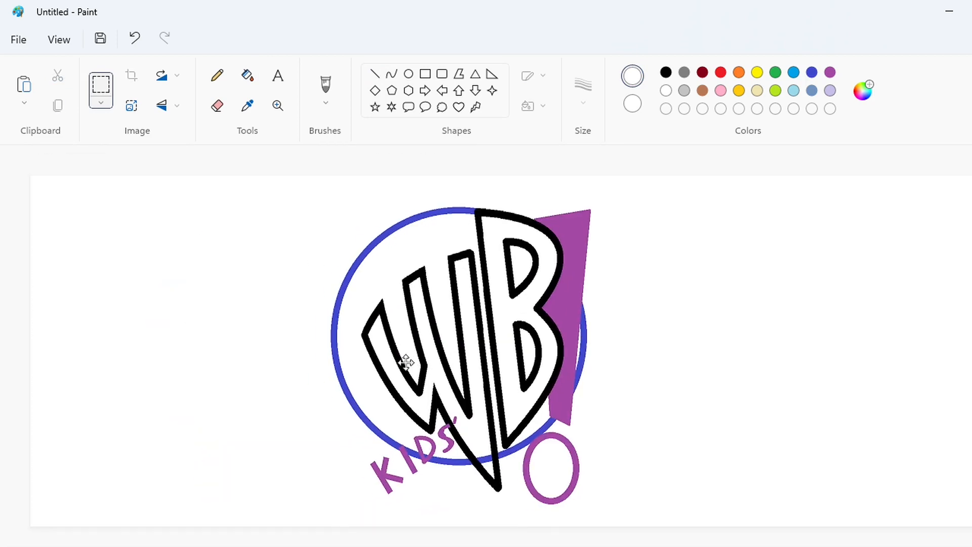
Create a custom dark violet for filling, based on the indigo palette color
{"action": "left_click", "coordinate": [248, 76]}
{"action": "left_click", "coordinate": [812, 72]}
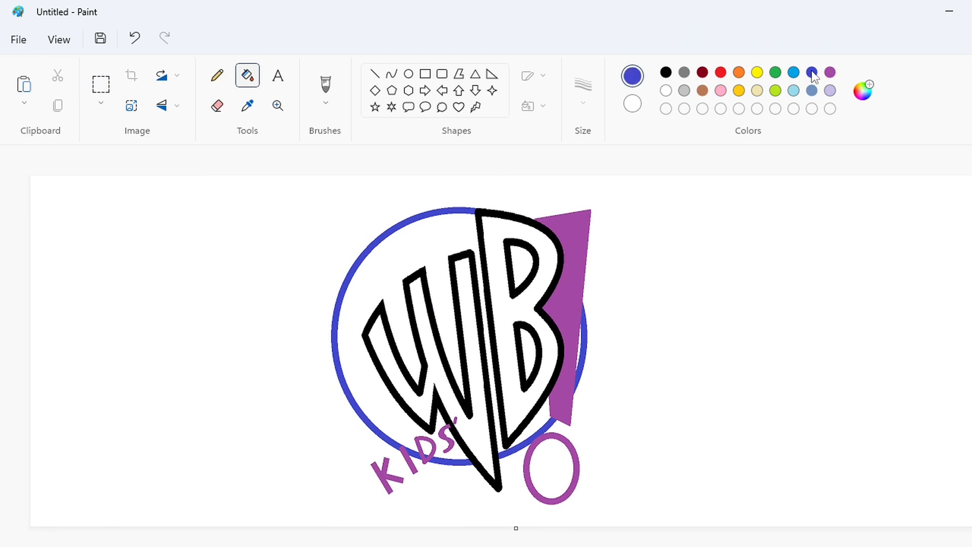
{"action": "left_click", "coordinate": [863, 90]}
{"action": "left_click_drag", "start_coordinate": [438, 183], "coordinate": [446, 187]}
{"action": "left_click", "coordinate": [570, 185]}
{"action": "left_click", "coordinate": [411, 483]}
Create a custom dark turquoise based on the turquoise palette color
{"action": "left_click", "coordinate": [794, 72]}
{"action": "left_click", "coordinate": [862, 90]}
{"action": "left_click", "coordinate": [406, 151]}
{"action": "left_click", "coordinate": [414, 156]}
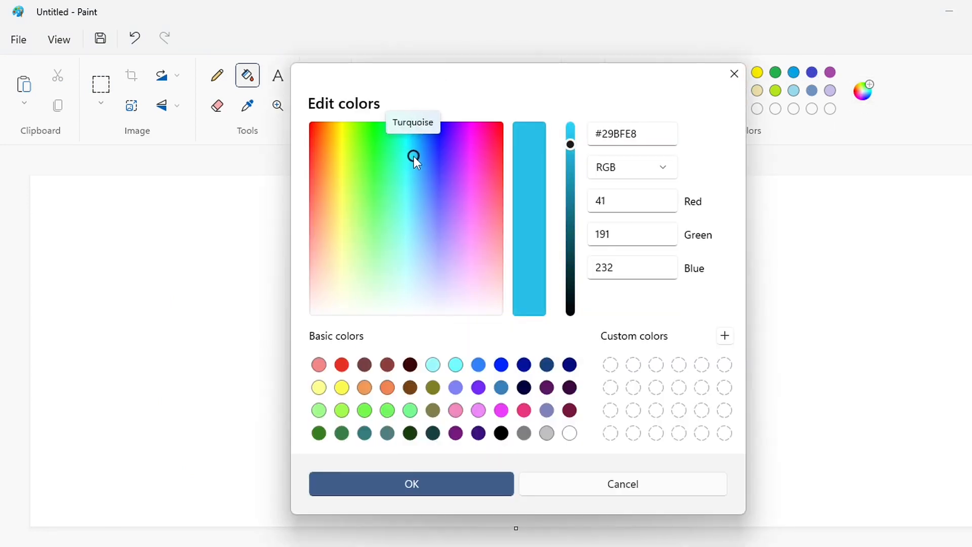
{"action": "left_click", "coordinate": [571, 166]}
{"action": "left_click", "coordinate": [412, 483]}
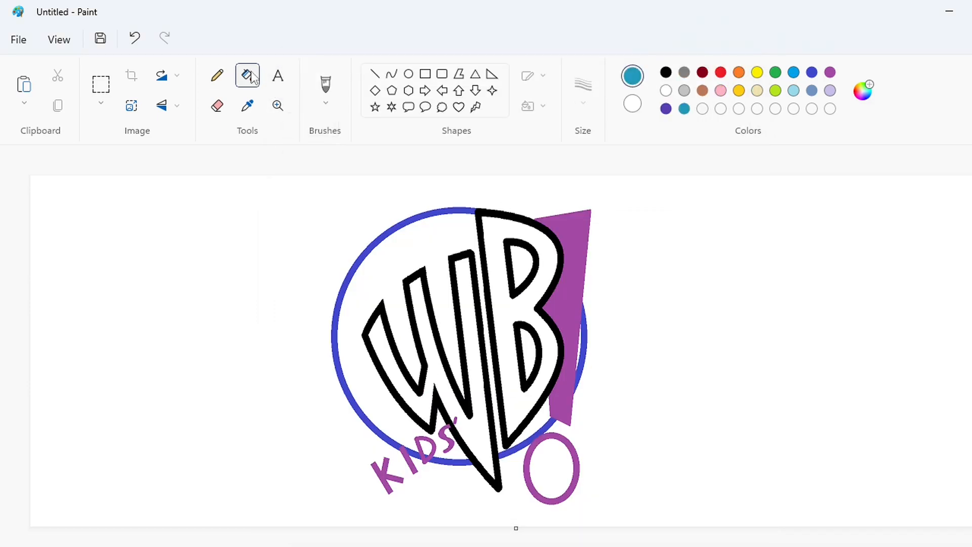
Fill the black outlines of the W and the B with the custom violet
{"action": "left_click", "coordinate": [666, 109]}
{"action": "left_click", "coordinate": [492, 311]}
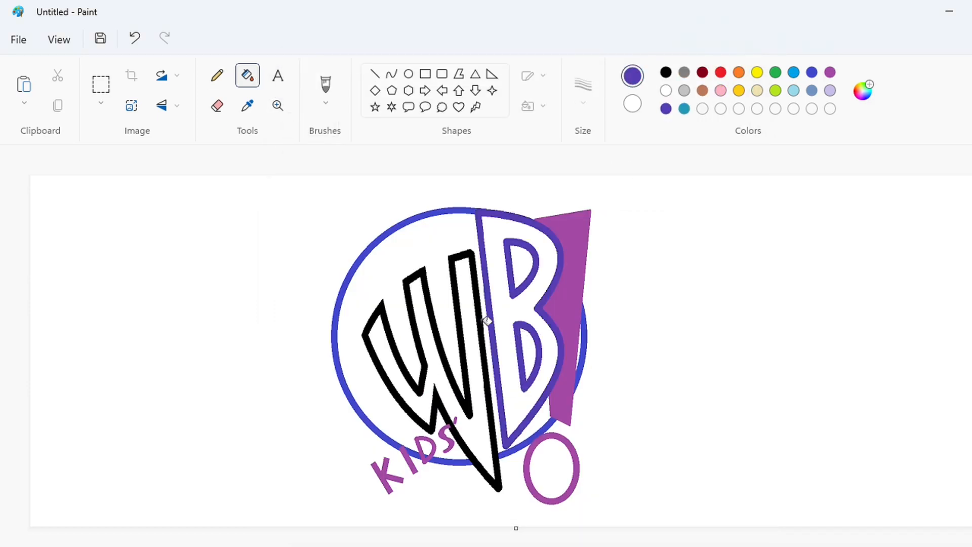
{"action": "left_click", "coordinate": [487, 320]}
Recolor the exclamation mark's oval dot outline and the four letters of KIDS red
{"action": "left_click", "coordinate": [721, 72]}
{"action": "left_click", "coordinate": [527, 463]}
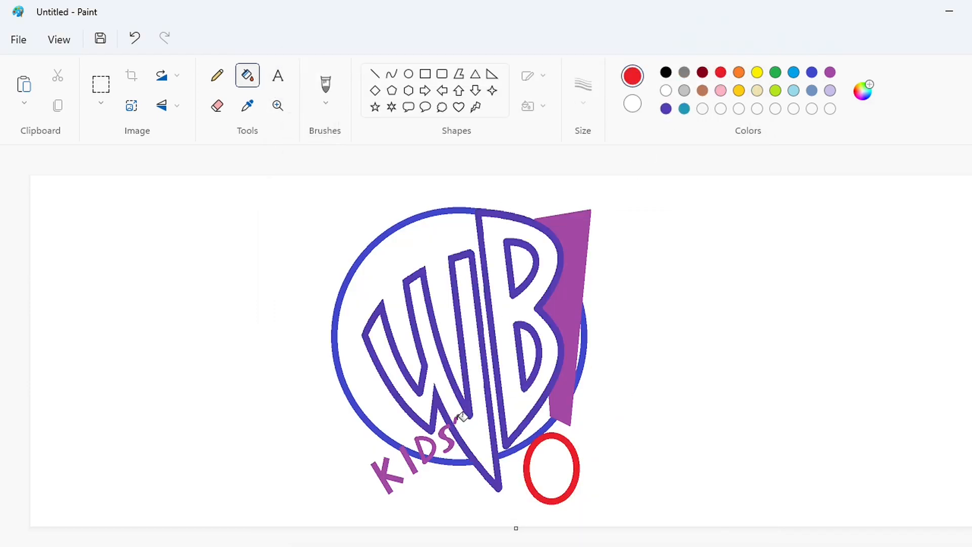
{"action": "left_click", "coordinate": [442, 437]}
{"action": "left_click", "coordinate": [424, 451]}
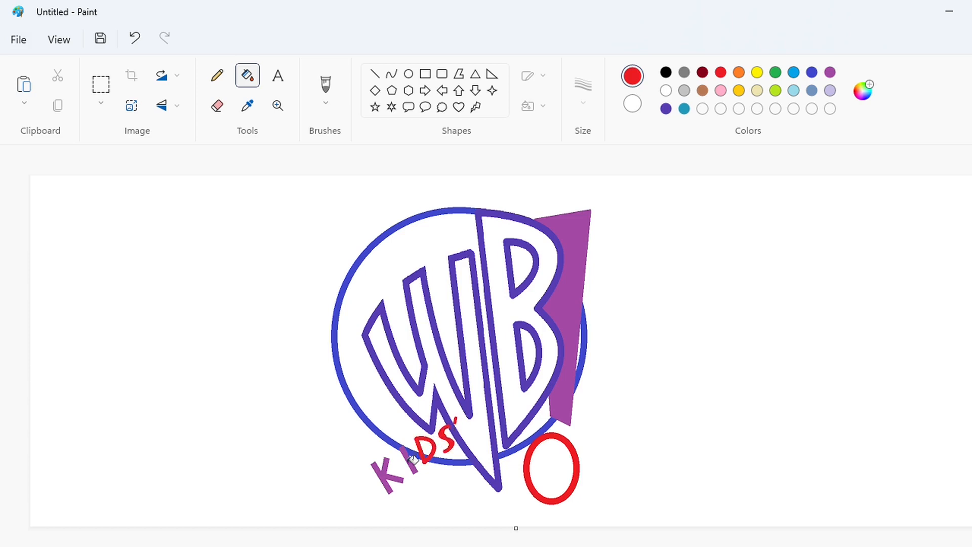
{"action": "left_click", "coordinate": [410, 460]}
{"action": "left_click", "coordinate": [383, 469]}
Recolor every visible segment of the big circle's indigo outline gold, including the pieces between the KIDS letters
{"action": "left_click", "coordinate": [739, 90]}
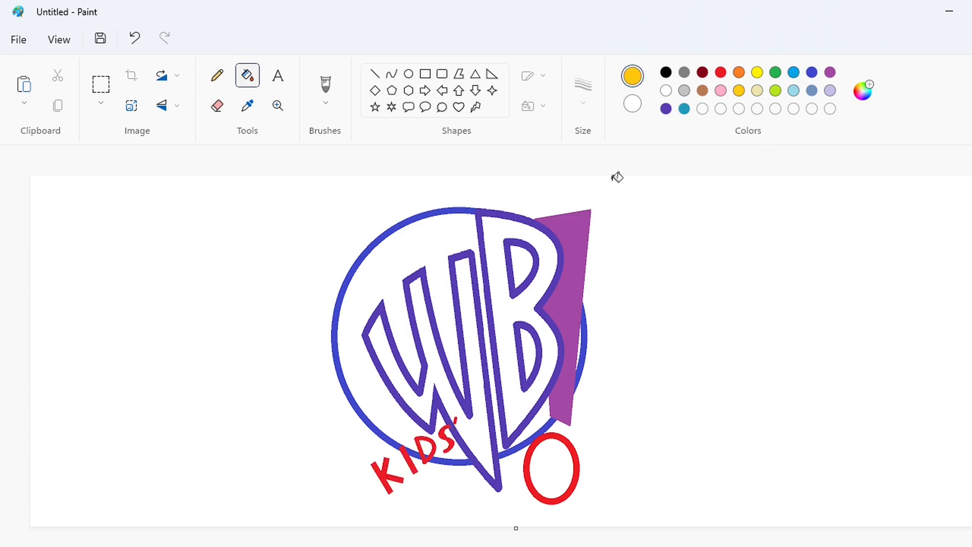
{"action": "left_click", "coordinate": [470, 208]}
{"action": "left_click", "coordinate": [584, 329]}
{"action": "left_click", "coordinate": [528, 434]}
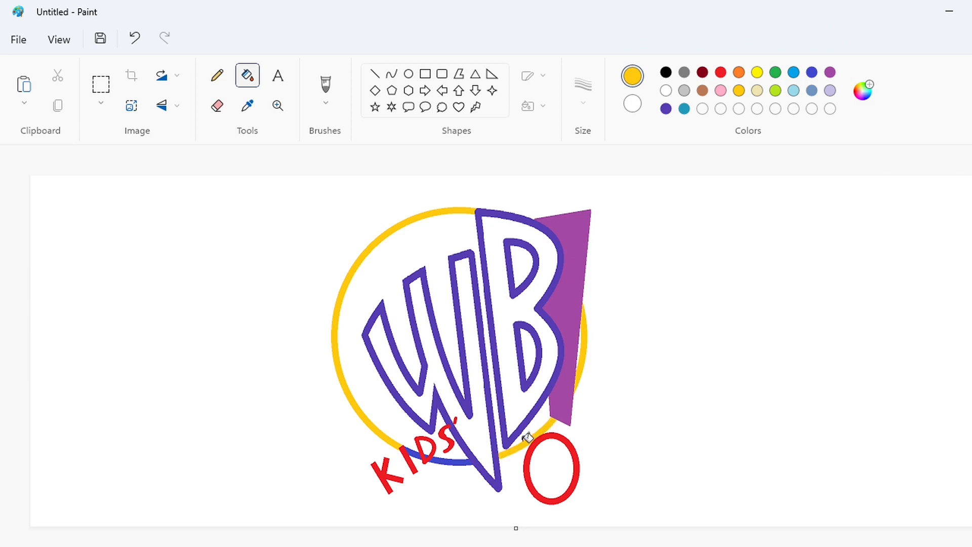
{"action": "left_click", "coordinate": [445, 457]}
{"action": "left_click", "coordinate": [421, 447]}
{"action": "key", "text": "ctrl+z"}
{"action": "left_click", "coordinate": [419, 447]}
Fill the two inner openings of the B with the custom dark turquoise
{"action": "left_click", "coordinate": [684, 108]}
{"action": "left_click", "coordinate": [525, 261]}
{"action": "left_click", "coordinate": [538, 351]}
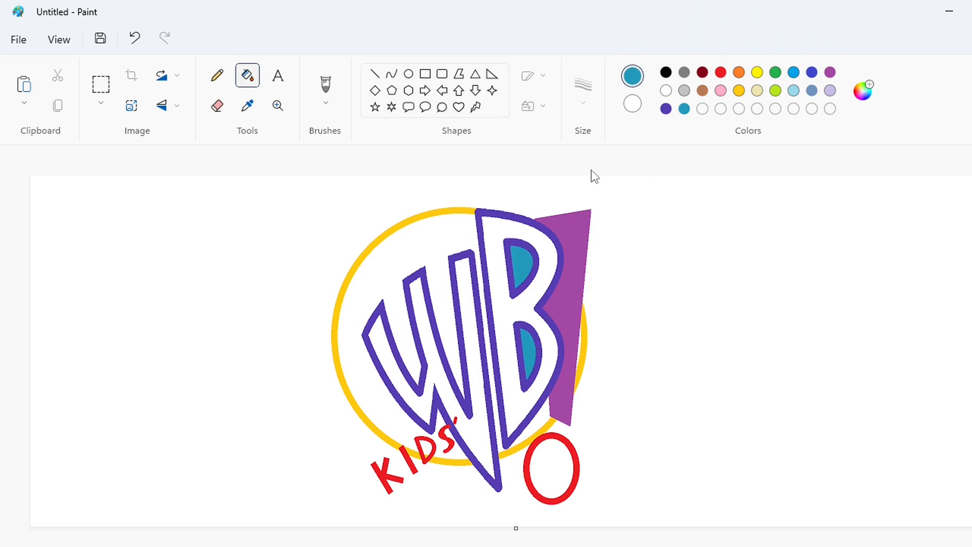
Recolor the B's outer and inner outlines gold and fill the exclamation mark's bar with the custom violet
{"action": "left_click", "coordinate": [740, 91]}
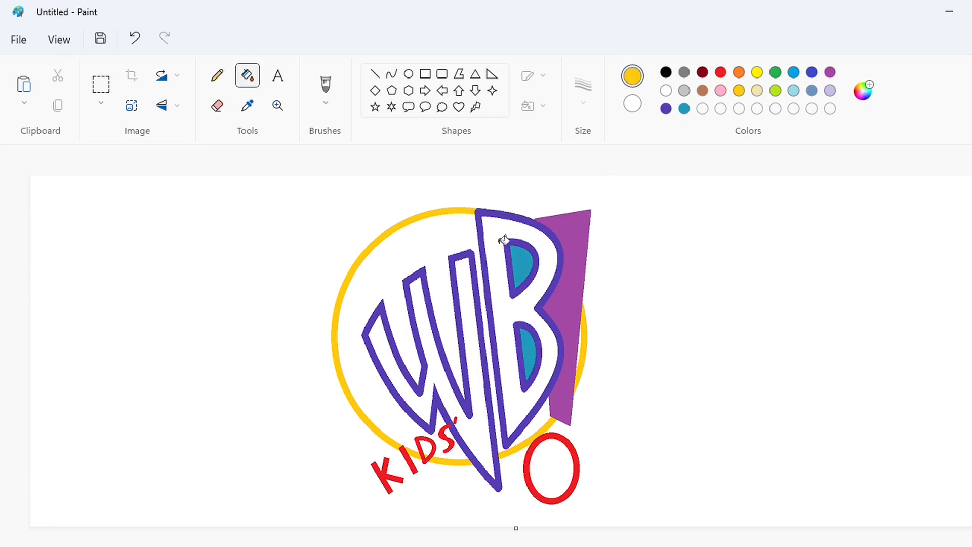
{"action": "left_click", "coordinate": [539, 264]}
{"action": "left_click", "coordinate": [533, 322]}
{"action": "left_click", "coordinate": [542, 304]}
{"action": "left_click", "coordinate": [666, 109]}
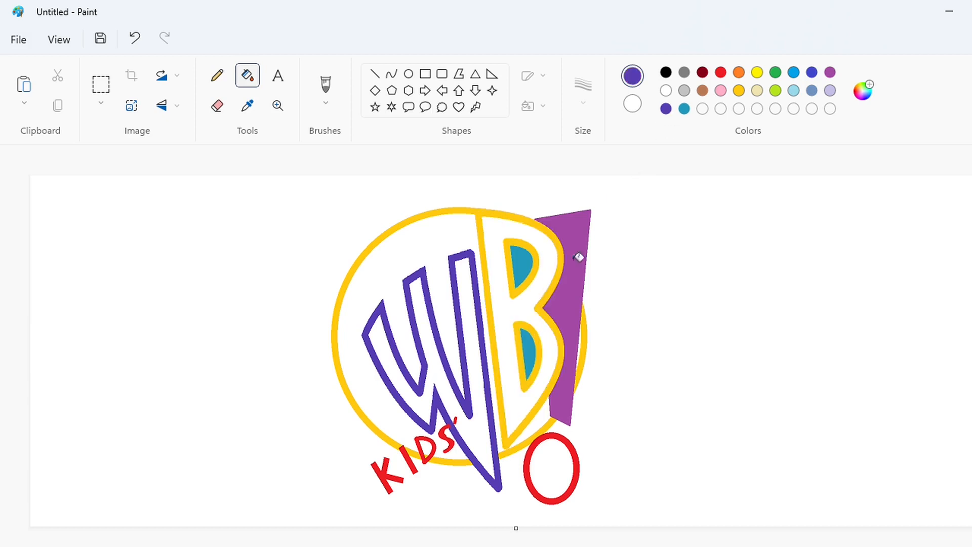
{"action": "left_click", "coordinate": [579, 257]}
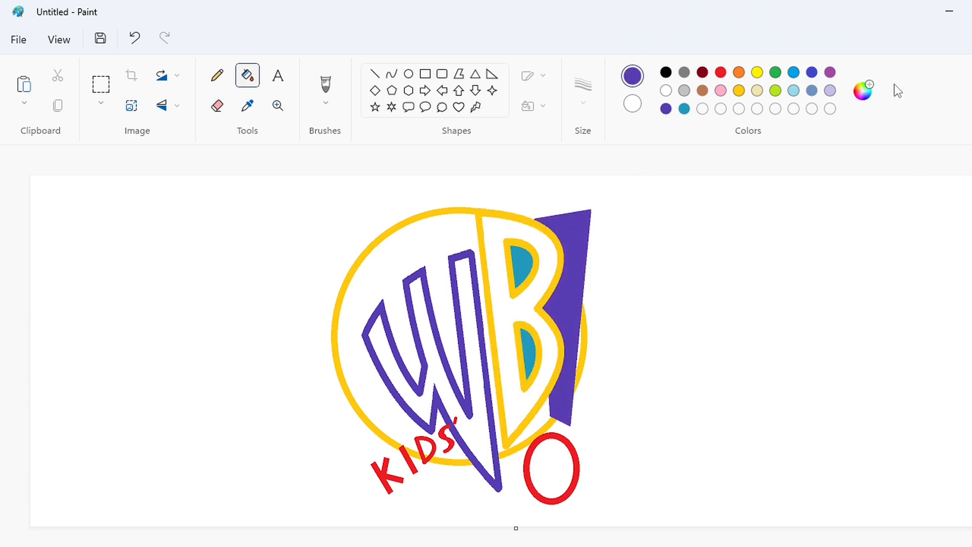